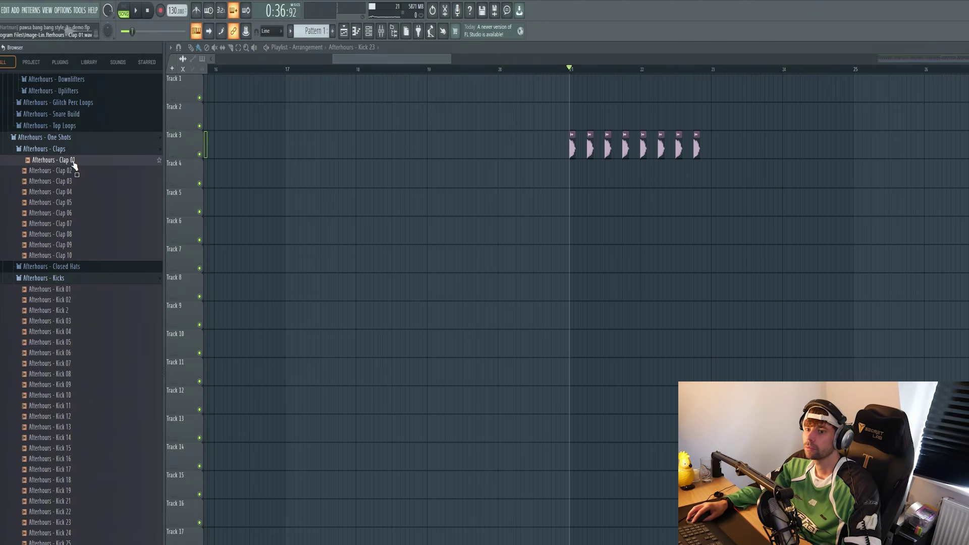
# Place Afterhours Clap 01 on the second and fourth beats of bars 21 and 22 on Track 4, and preview the groove
pyautogui.moveTo(295, 241); pyautogui.dragTo(604, 172)
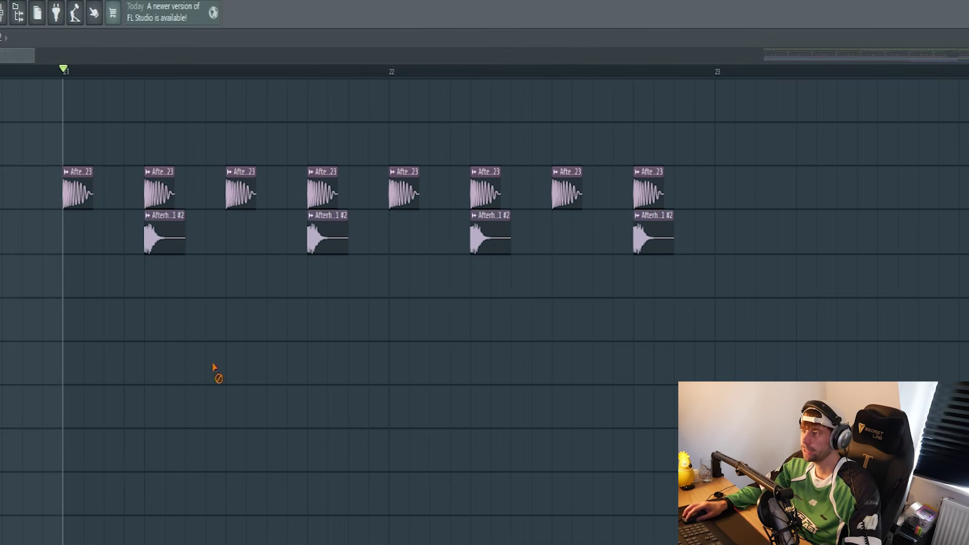
pyautogui.press('space')
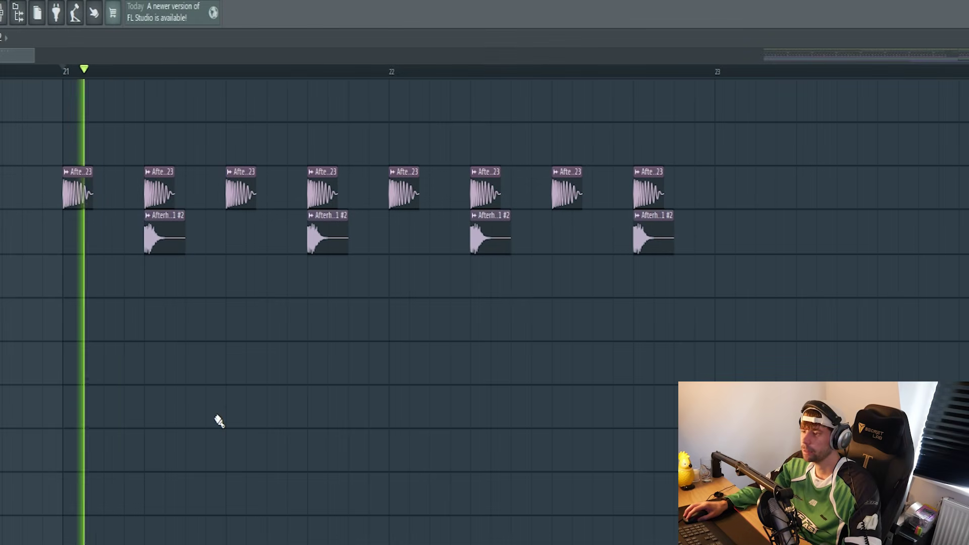
pyautogui.press('space')
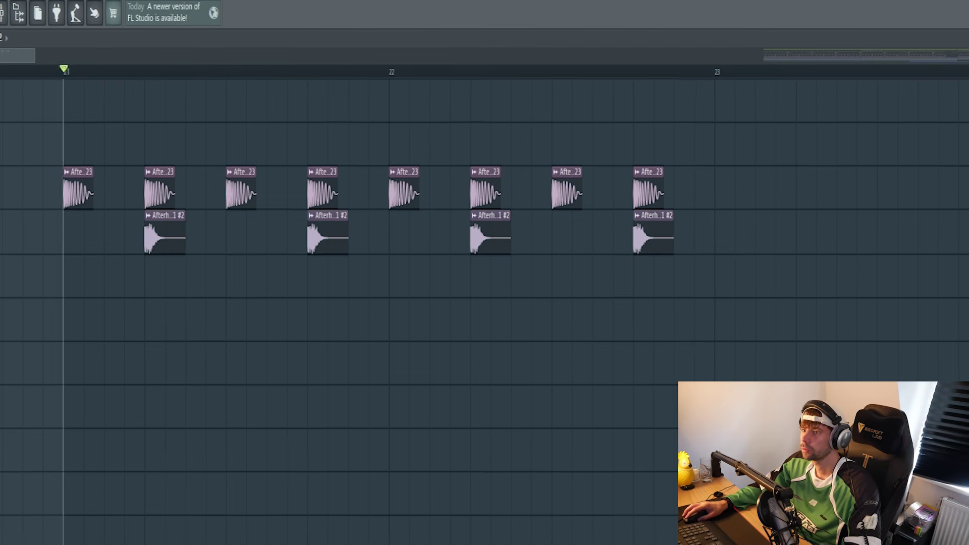
# Add Afterhours Open Hat 07 to the off-beats of bar 21 on Track 5
pyautogui.moveTo(87, 354); pyautogui.dragTo(89, 357)
pyautogui.click(82, 365)
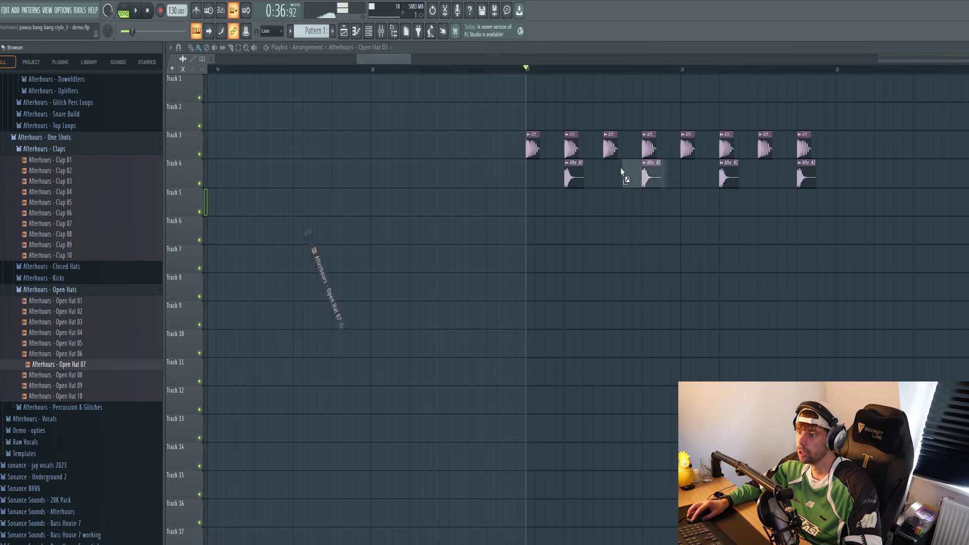
pyautogui.moveTo(622, 171); pyautogui.dragTo(548, 207)
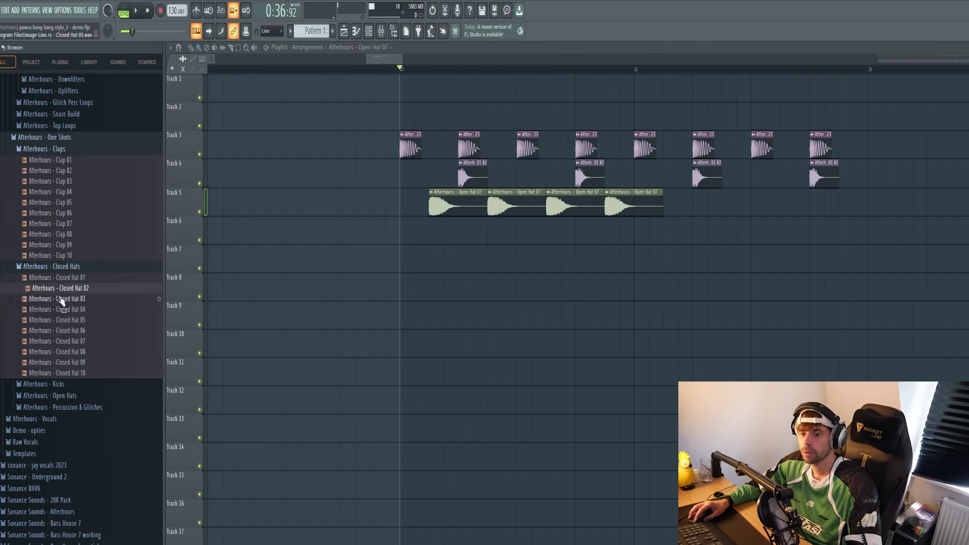
# Place Closed Hat 03 on the off-beats of bar 21 on Track 6, and Closed Hat 08 just before bar 22 on Track 7
pyautogui.click(60, 301)
pyautogui.moveTo(175, 308); pyautogui.dragTo(432, 233)
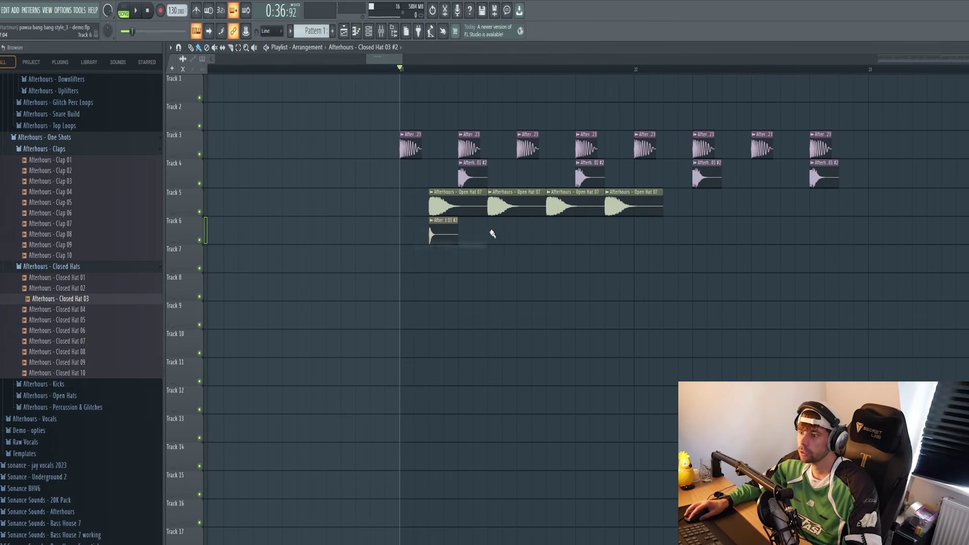
pyautogui.click(549, 239)
pyautogui.click(607, 237)
pyautogui.press('space')
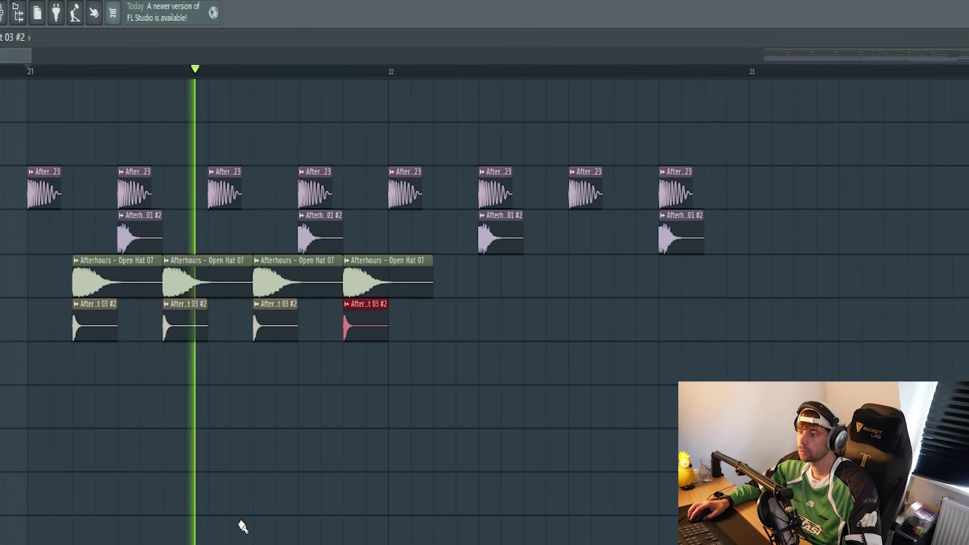
pyautogui.press('space')
pyautogui.moveTo(58, 351); pyautogui.dragTo(782, 258)
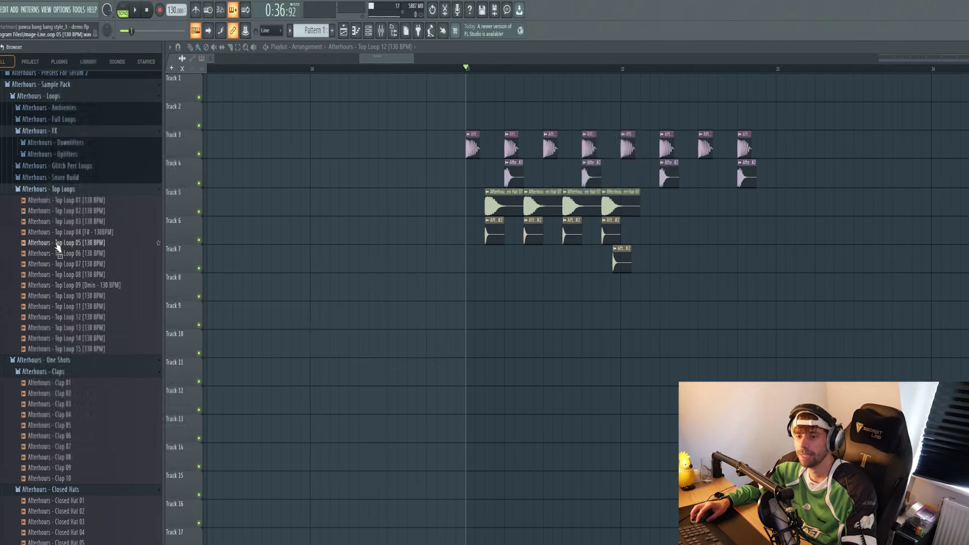
# Audition the Afterhours top loops and place Top Loop 12 on Track 8 at bar 21
pyautogui.click(61, 288)
pyautogui.click(70, 309)
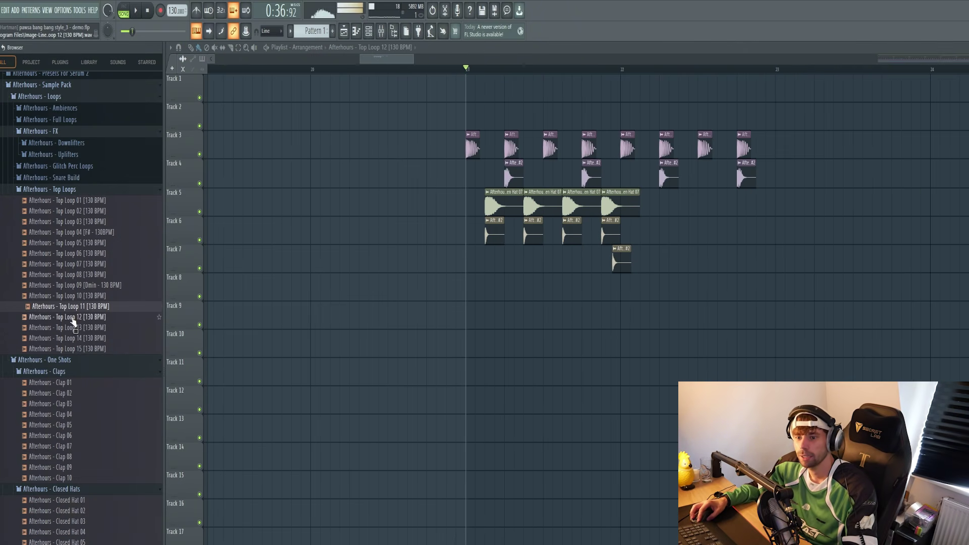
pyautogui.click(72, 318)
pyautogui.click(79, 338)
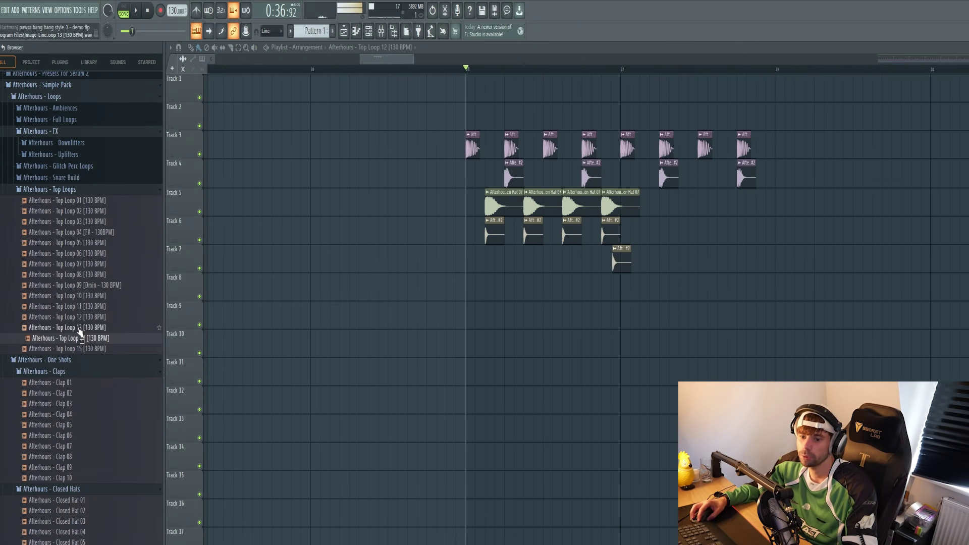
pyautogui.moveTo(70, 317); pyautogui.dragTo(442, 293)
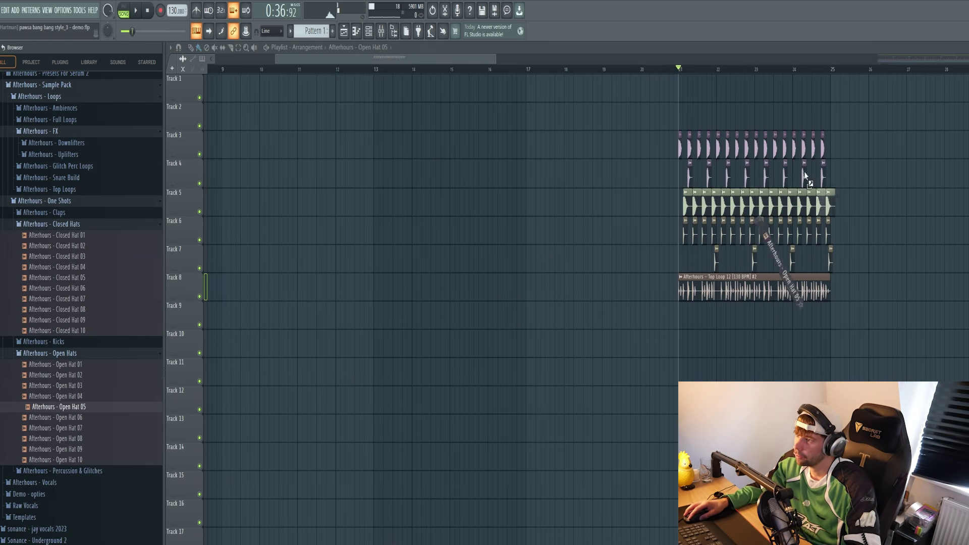
# Place Afterhours Open Hat 05 on the last off-beat of bar 21 on Track 2 and play the drum groove
pyautogui.moveTo(806, 175); pyautogui.dragTo(718, 113)
pyautogui.scroll(5, 718, 113)
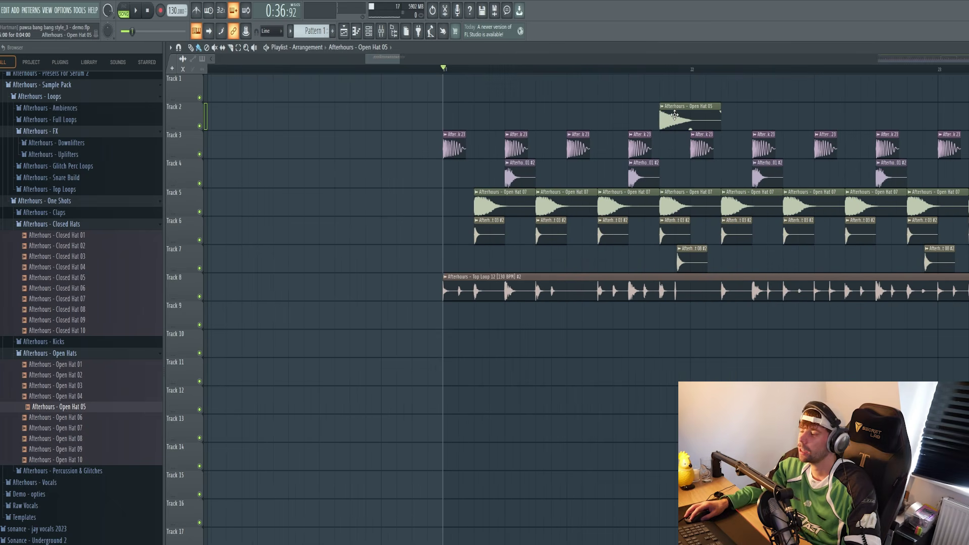
pyautogui.press('space')
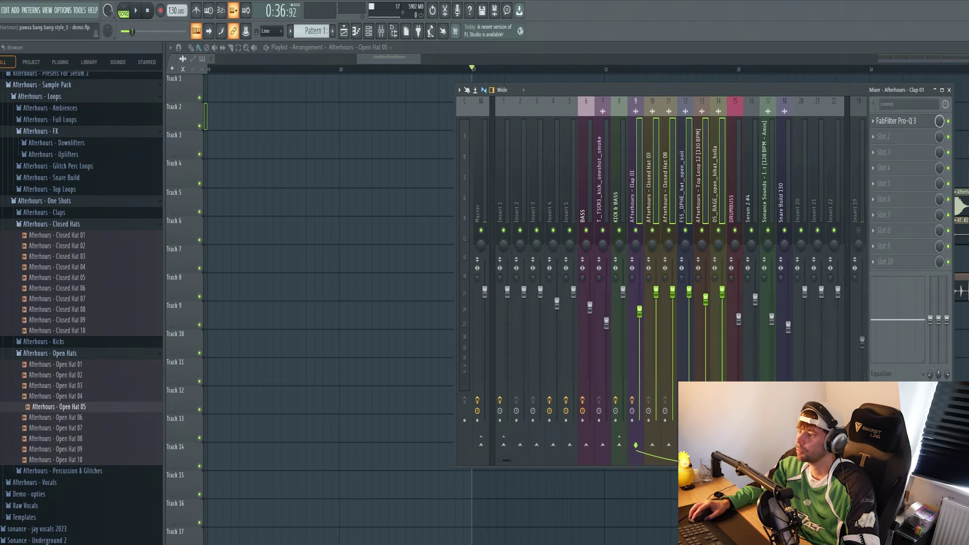
# Enable BitterSweet v3 and Decapitator on the DRUMBUSS mixer channel and listen to the processed drums
pyautogui.click(738, 190)
pyautogui.press('space')
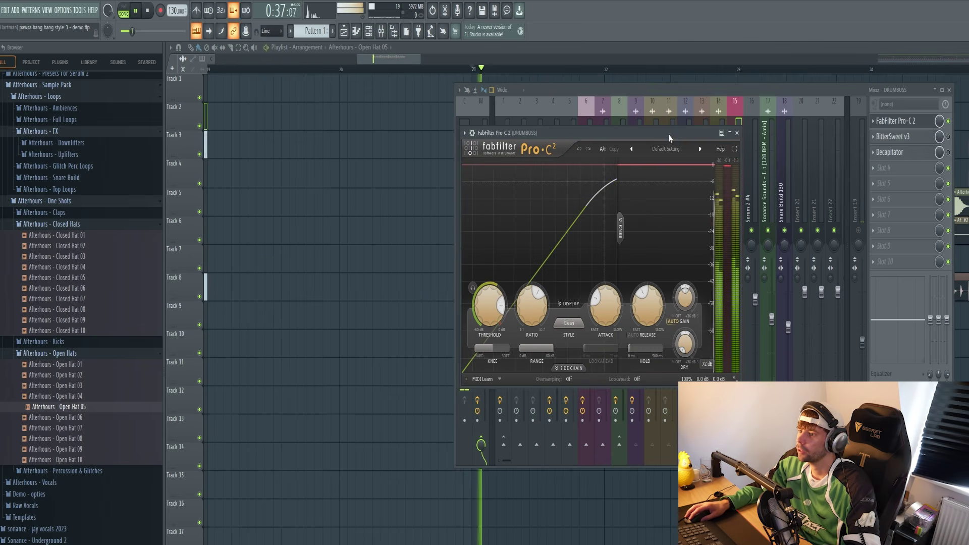
pyautogui.click(948, 137)
pyautogui.click(915, 137)
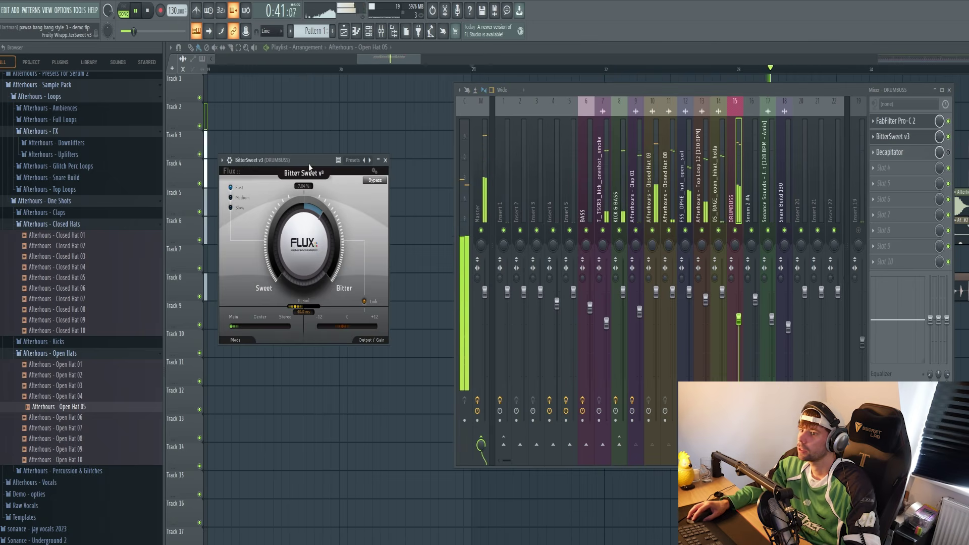
pyautogui.moveTo(304, 167); pyautogui.dragTo(641, 145)
pyautogui.click(889, 152)
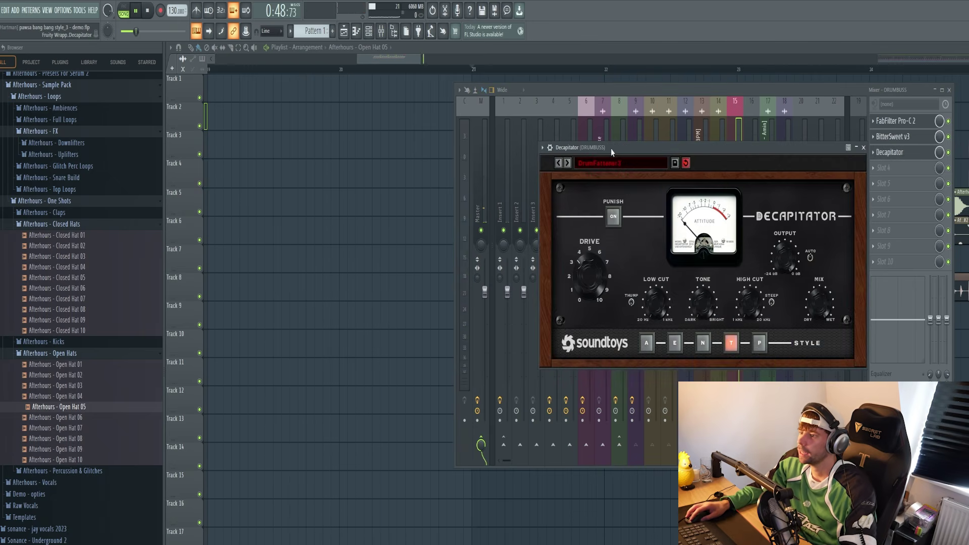
pyautogui.press('space')
pyautogui.press('space')
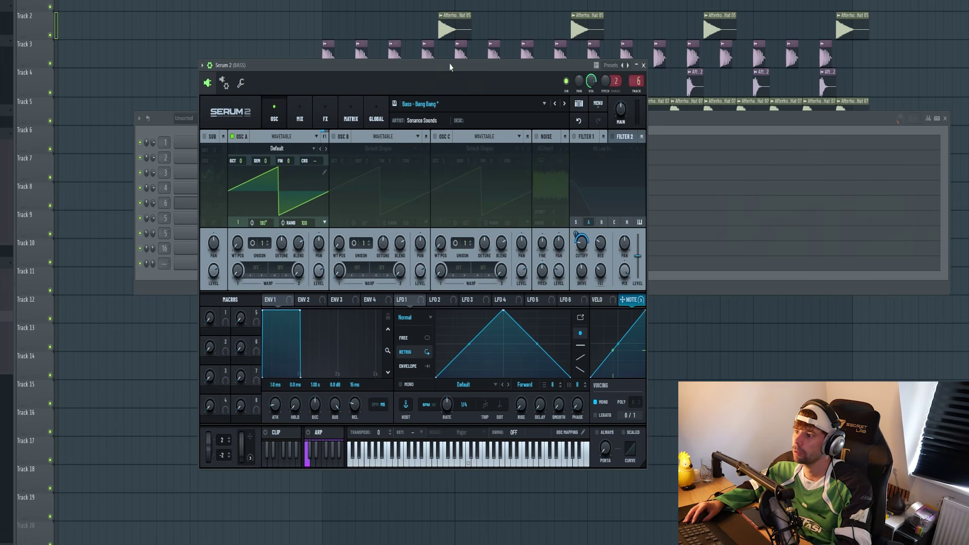
# Load the factory Five String Bass multisample into oscillator A of the Serum 2 bass patch
pyautogui.moveTo(450, 64); pyautogui.dragTo(515, 62)
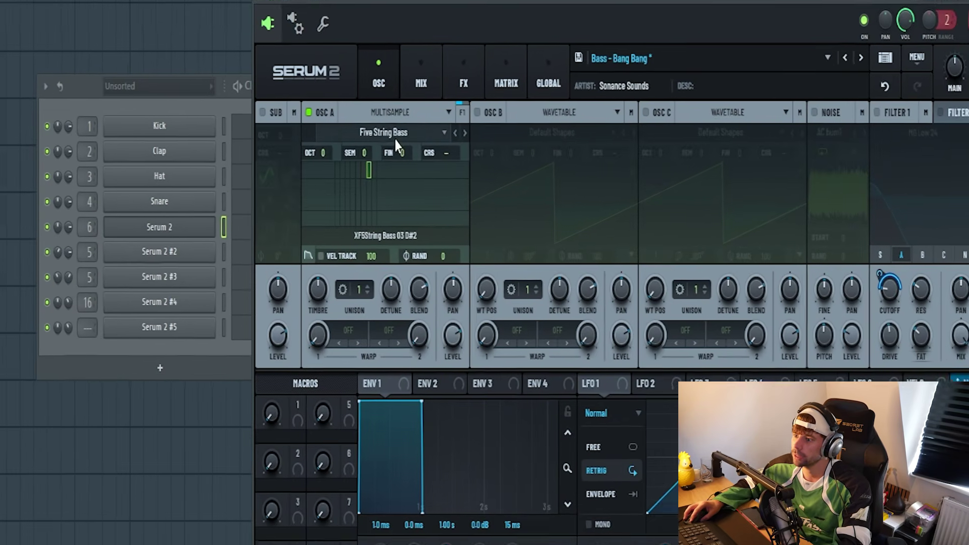
pyautogui.click(395, 142)
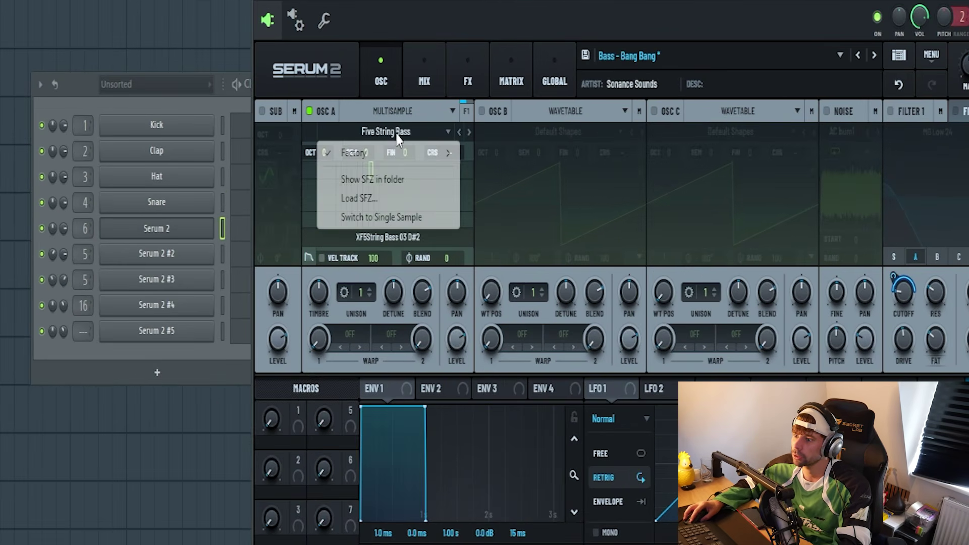
pyautogui.moveTo(394, 156)
pyautogui.moveTo(479, 154)
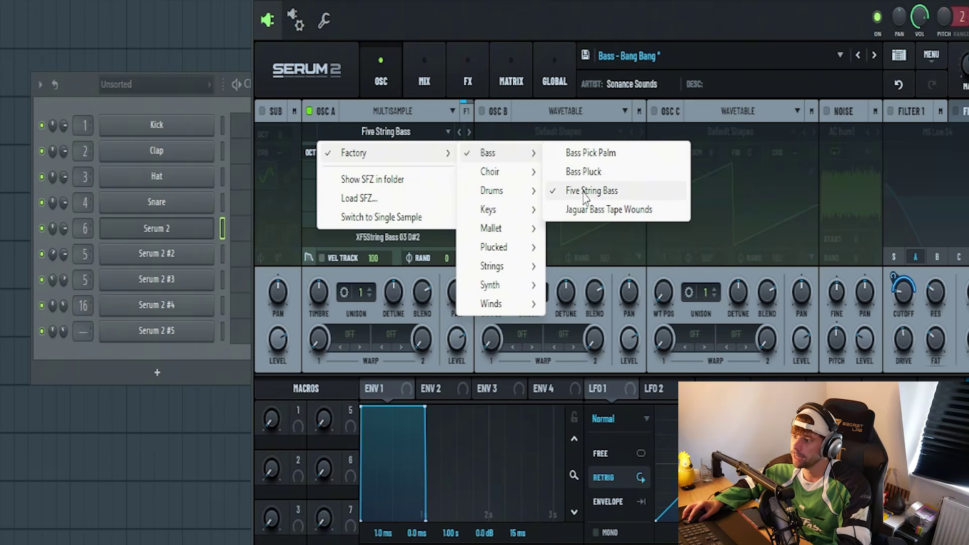
pyautogui.click(585, 190)
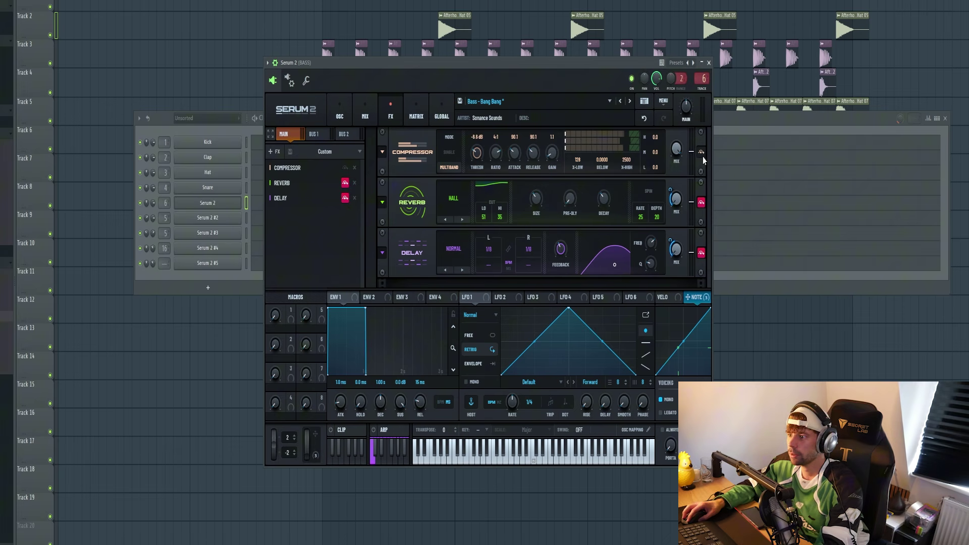
# Toggle the reverb module's option in the bass patch's effects rack and assign the modulation wheel
pyautogui.click(701, 202)
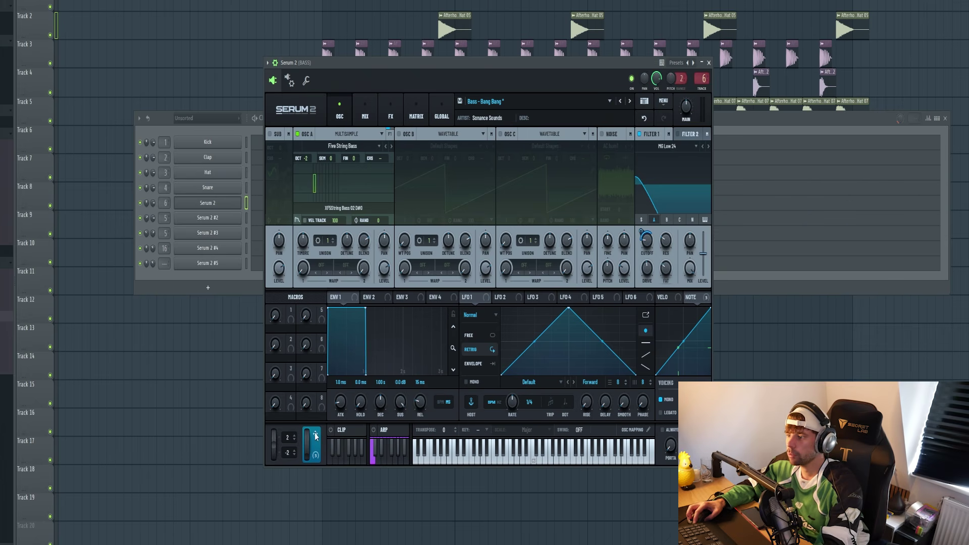
pyautogui.moveTo(315, 437); pyautogui.dragTo(432, 391)
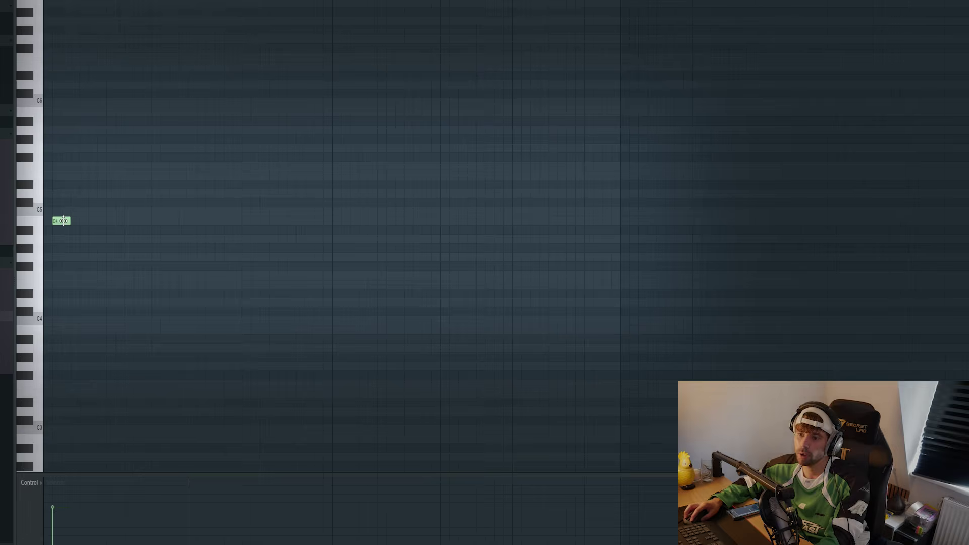
# Enter an A4 note at the start of the bass pattern and a shorter C5 note after it, and preview them
pyautogui.moveTo(58, 221); pyautogui.dragTo(41, 245)
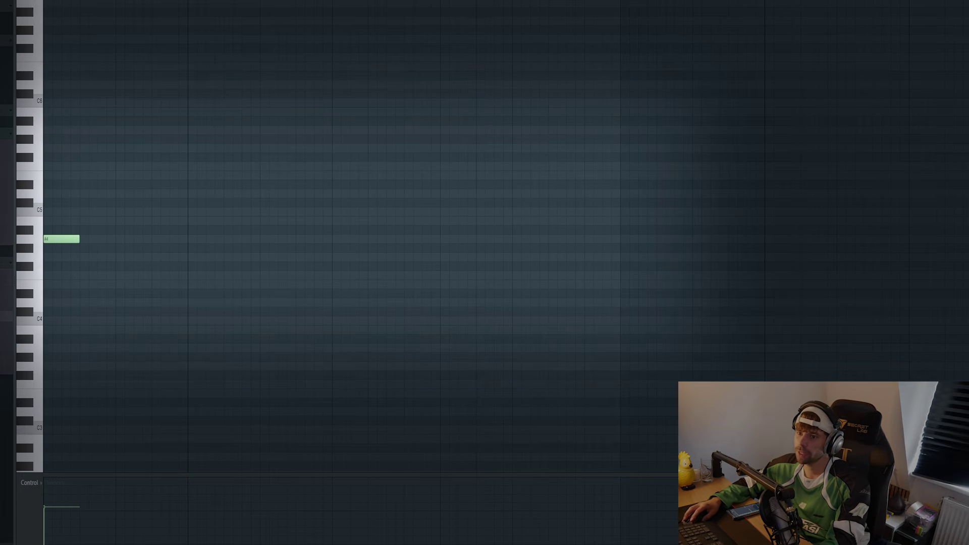
pyautogui.press('space')
pyautogui.click(116, 212)
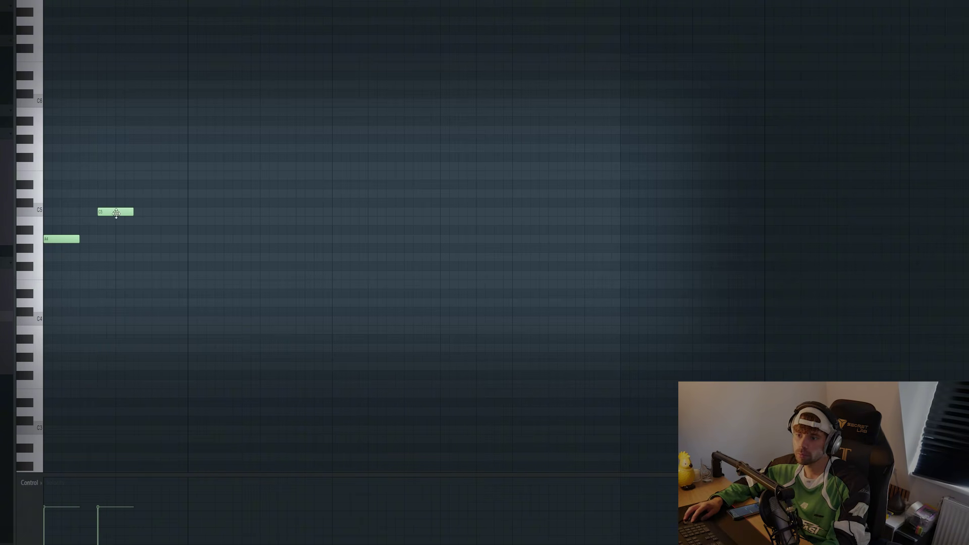
pyautogui.press('space')
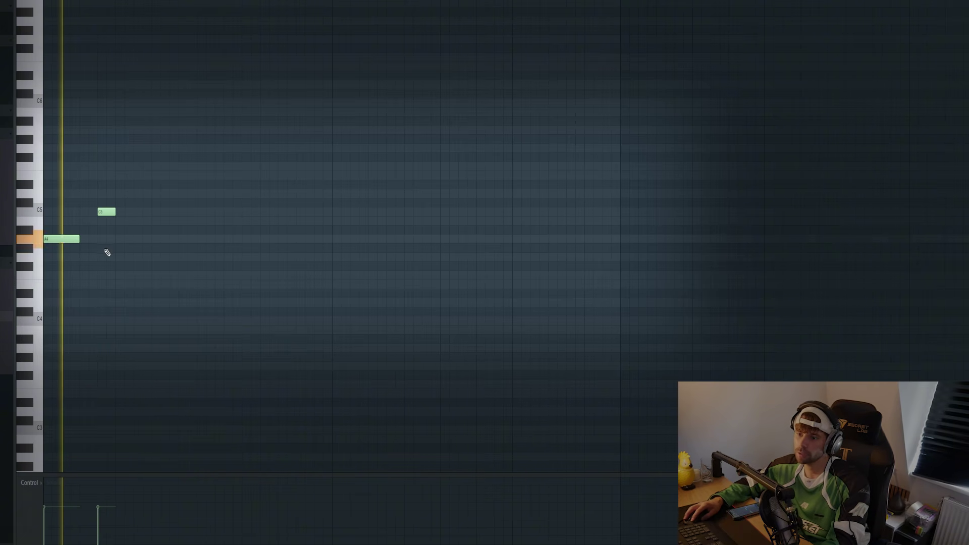
# Add three A4 notes after the C5, two short and the last one longer, and play the bass phrase
pyautogui.click(122, 239)
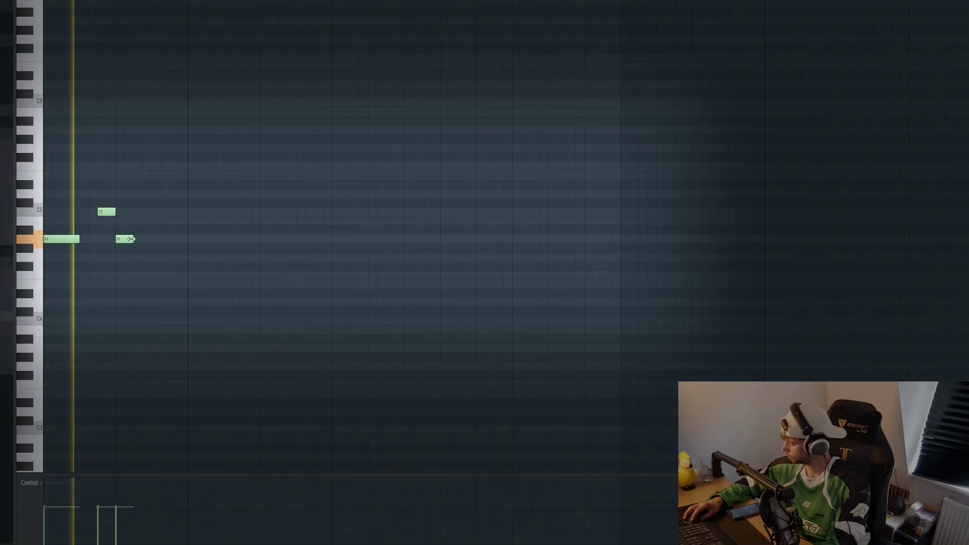
pyautogui.press('space')
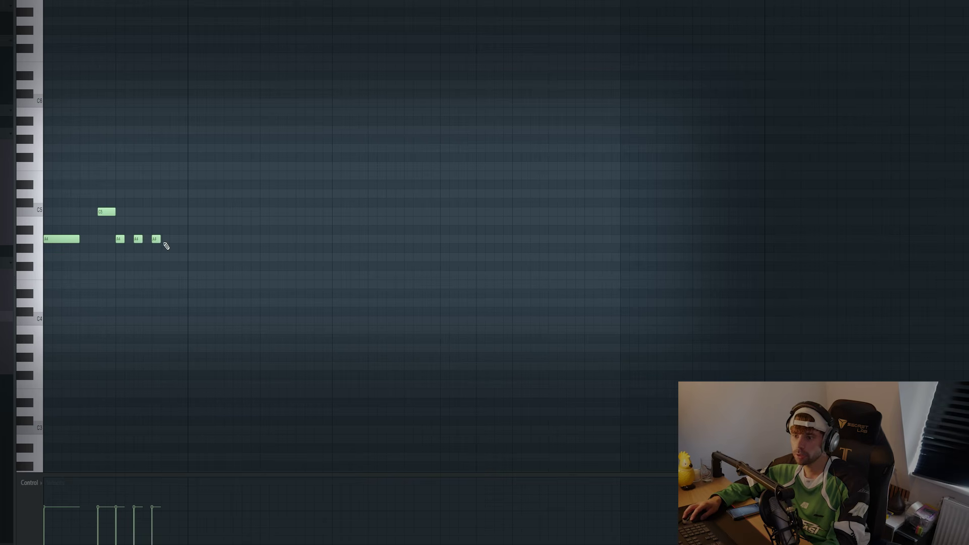
pyautogui.press('space')
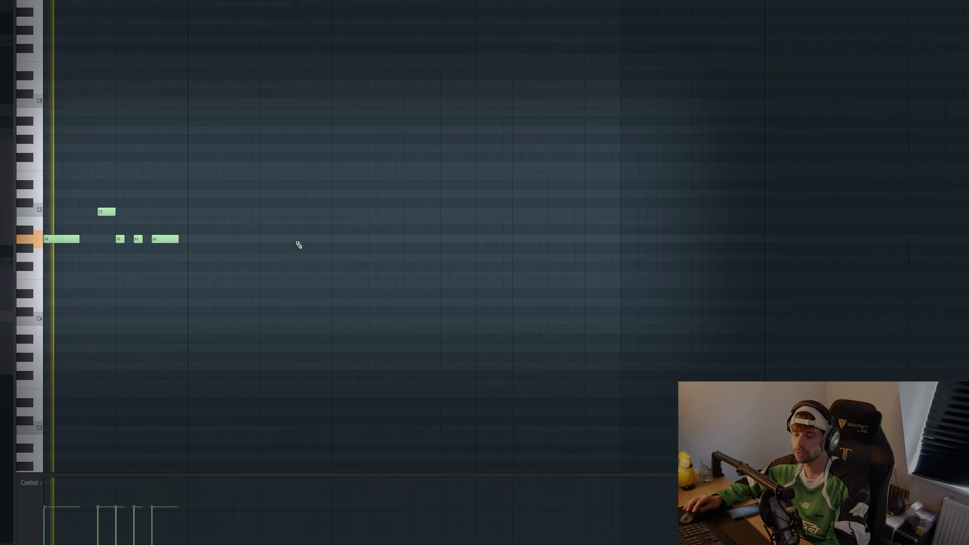
pyautogui.press('space')
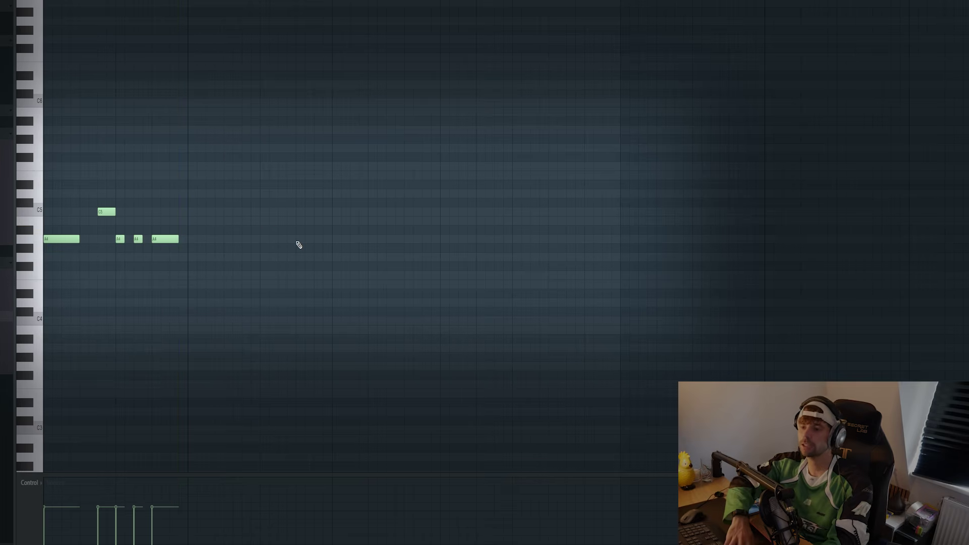
# Duplicate the one-bar bass phrase and align the copy with the start of the second bar
pyautogui.hotkey('ctrl', 'b')
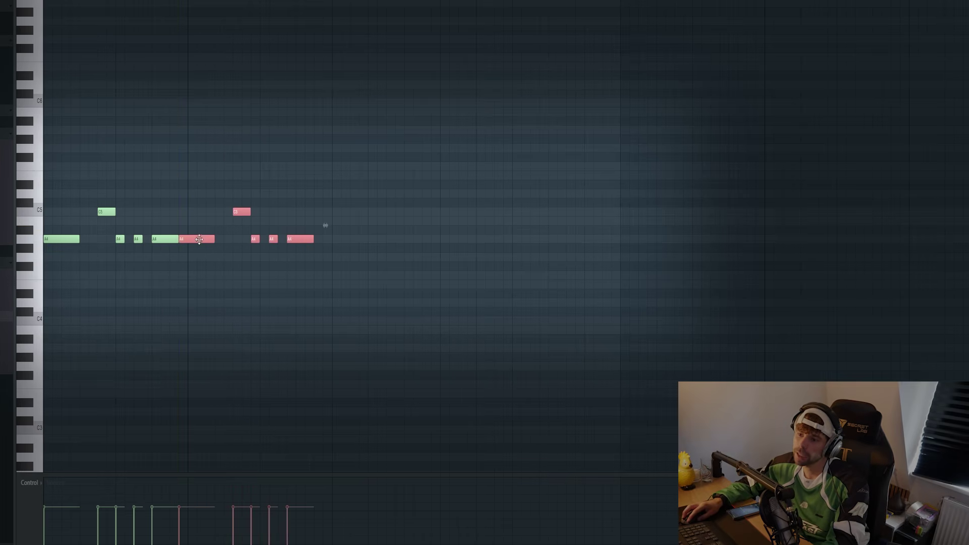
pyautogui.moveTo(199, 240); pyautogui.dragTo(208, 239)
pyautogui.hotkey('ctrl', 'd')
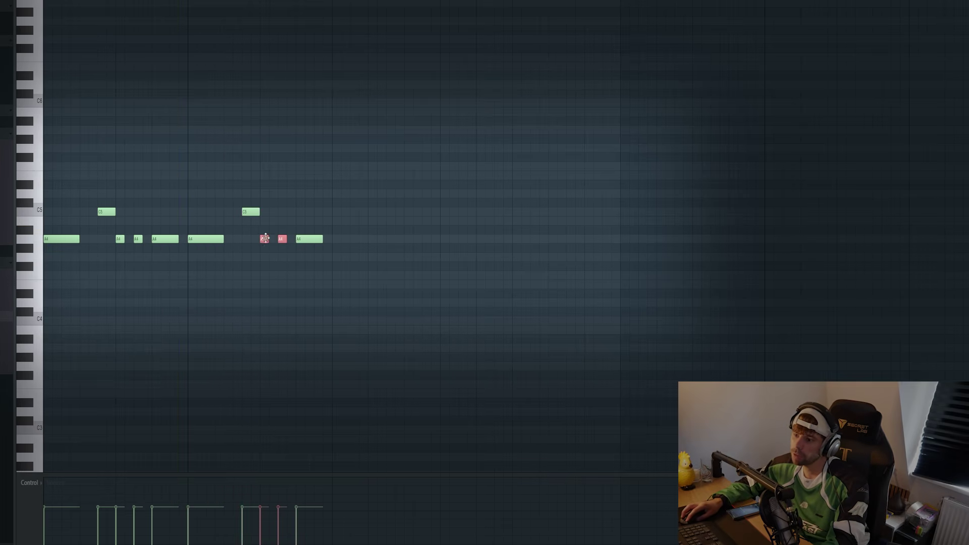
# Rearrange the second bar's final A4 notes so the long one follows the C5 before the two short ones, and preview
pyautogui.moveTo(374, 261); pyautogui.dragTo(271, 226)
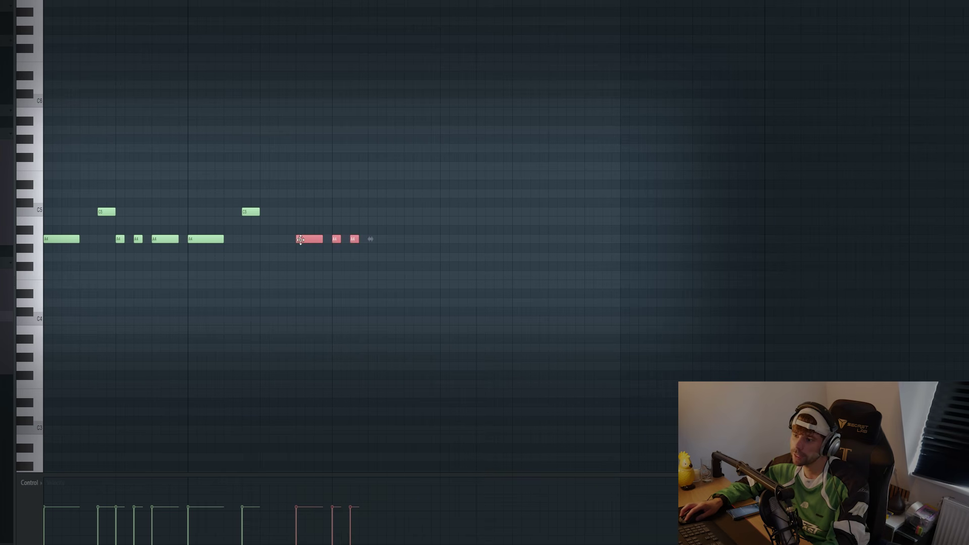
pyautogui.press('space')
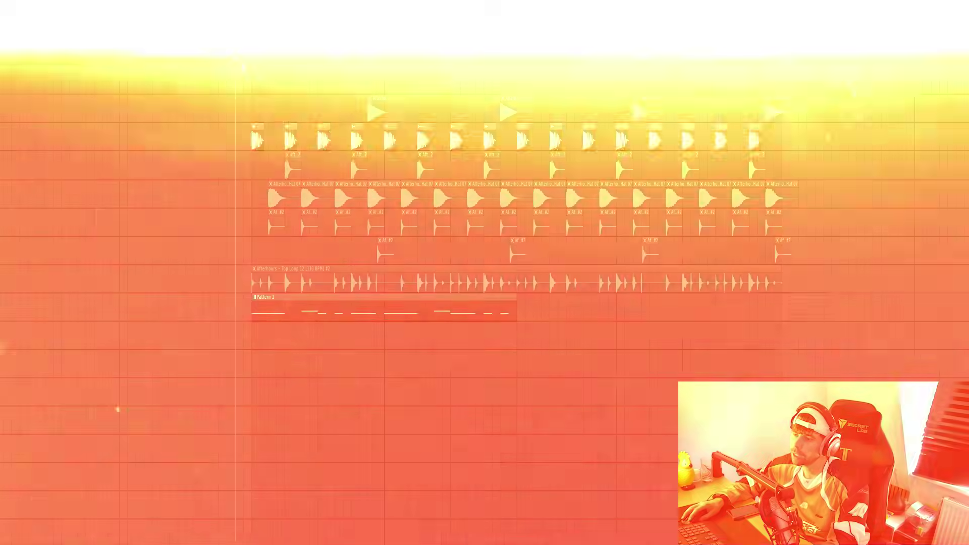
# Select the two bars from bar 21 to bar 23 on the playlist timeline as the playback range
pyautogui.moveTo(244, 61); pyautogui.dragTo(532, 67)
pyautogui.click(243, 61)
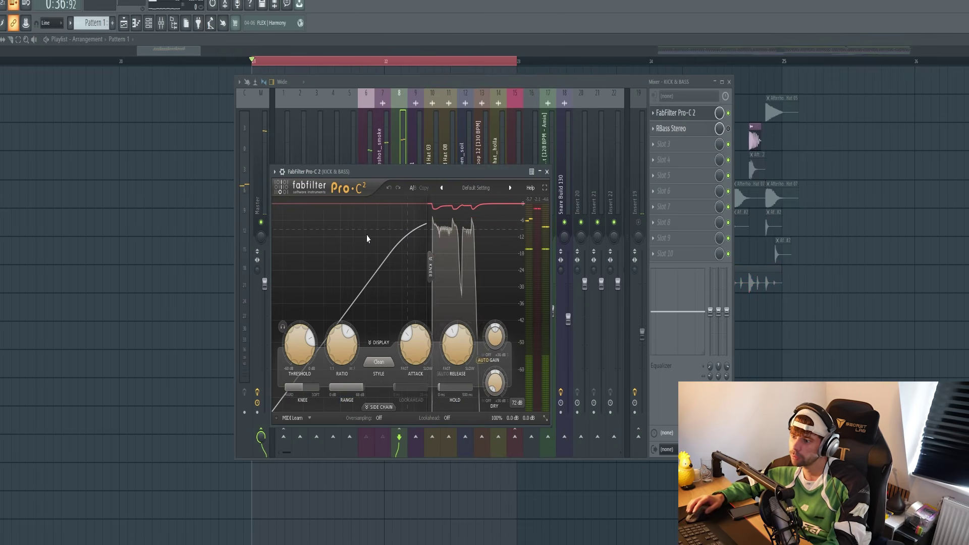
# Set RBass on the KICK & BASS bus to a frequency of 51 and an intensity of about -9, previewing the groove
pyautogui.moveTo(338, 359)
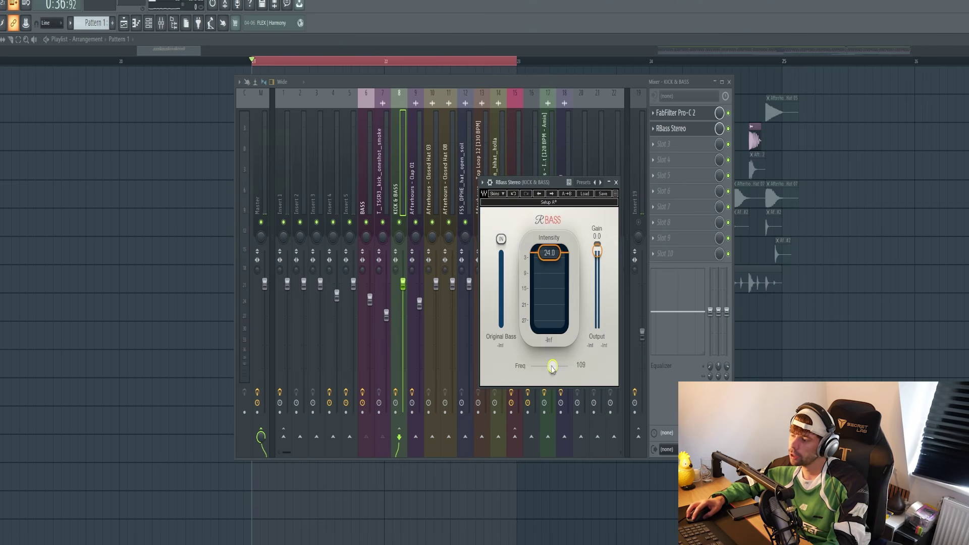
pyautogui.press('space')
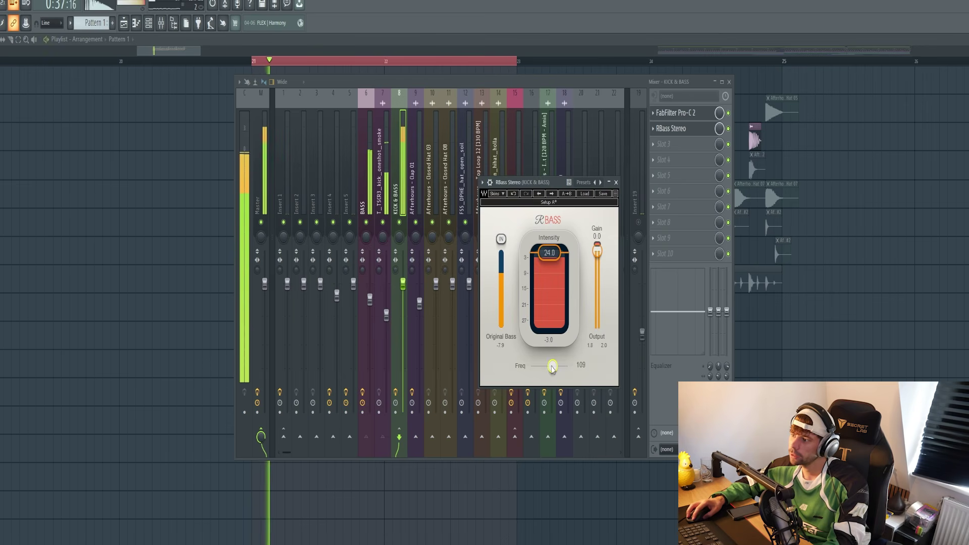
pyautogui.moveTo(552, 367); pyautogui.dragTo(538, 365)
pyautogui.press('space')
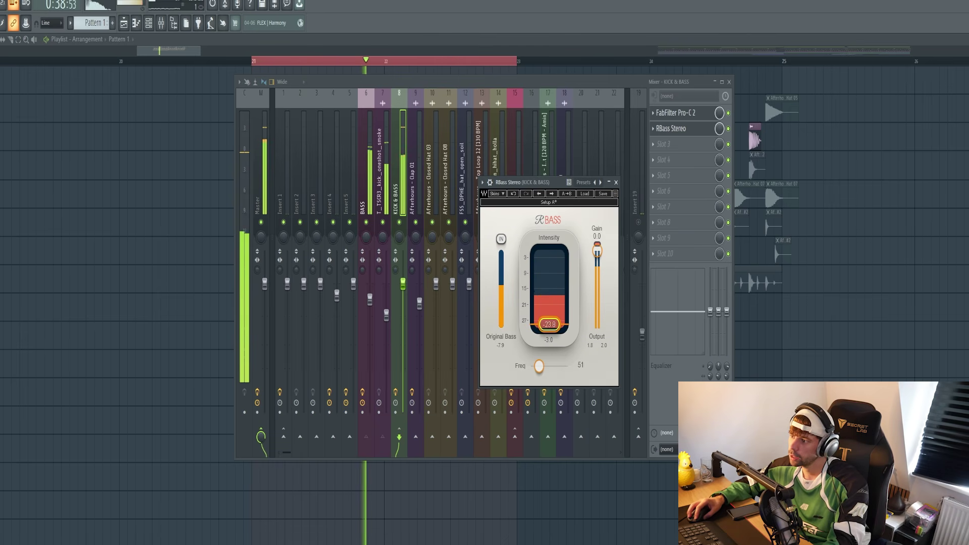
pyautogui.moveTo(549, 324); pyautogui.dragTo(551, 306)
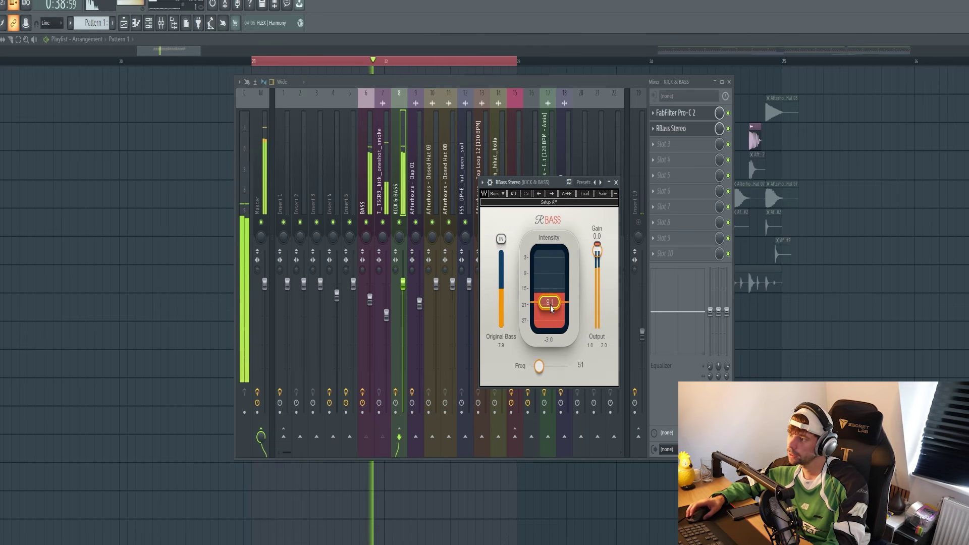
pyautogui.click(617, 182)
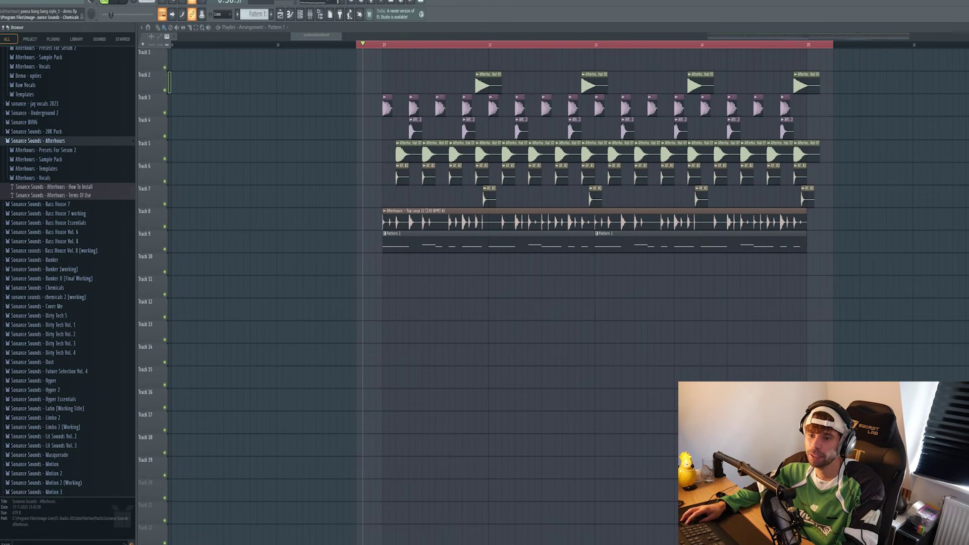
# Add the I Just Came To Party Full Wet vocal from the Afterhours Vocals folder to playlist track 10
pyautogui.click(39, 179)
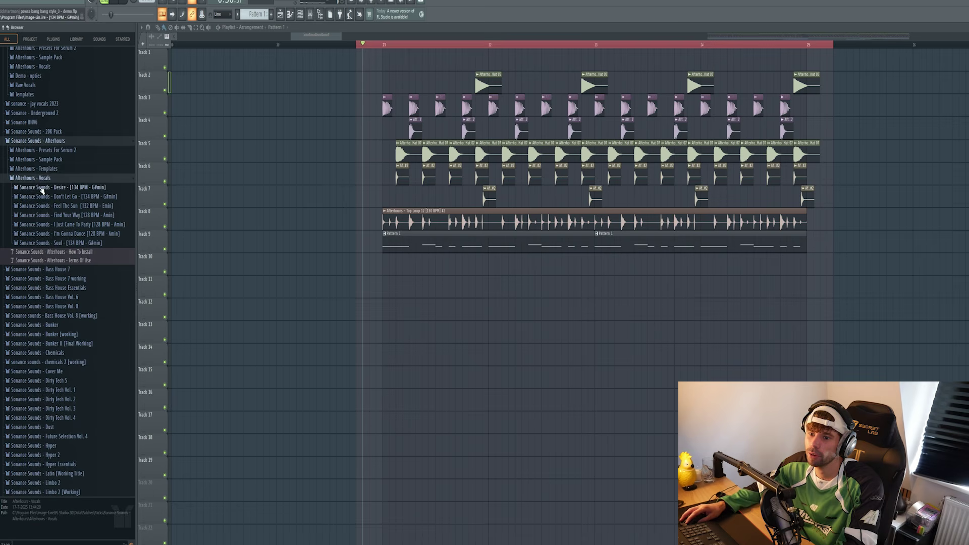
pyautogui.click(70, 223)
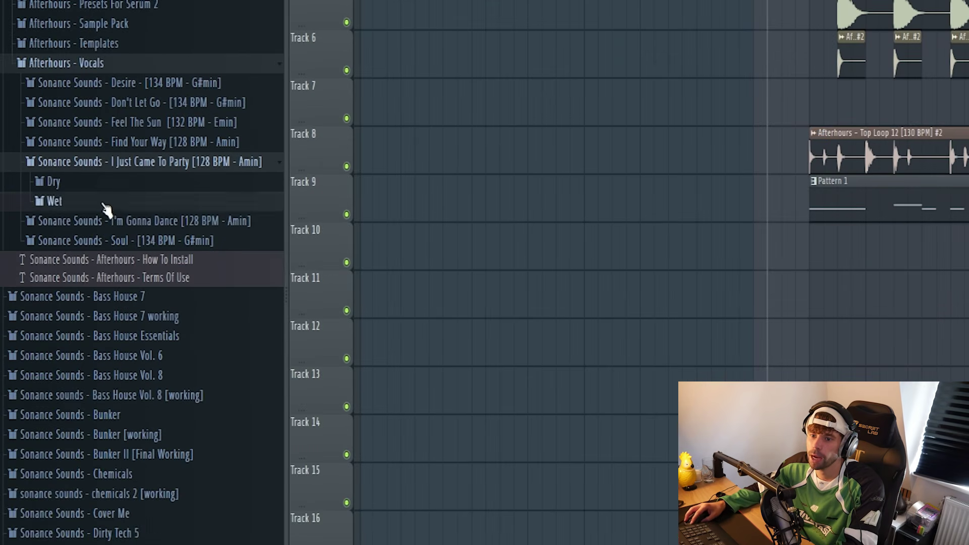
pyautogui.click(49, 244)
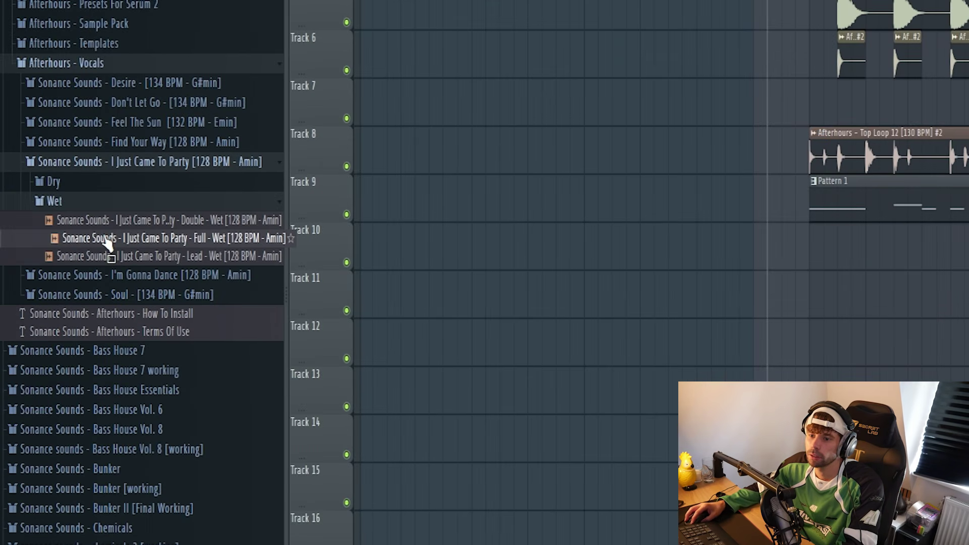
pyautogui.moveTo(106, 243); pyautogui.dragTo(626, 265)
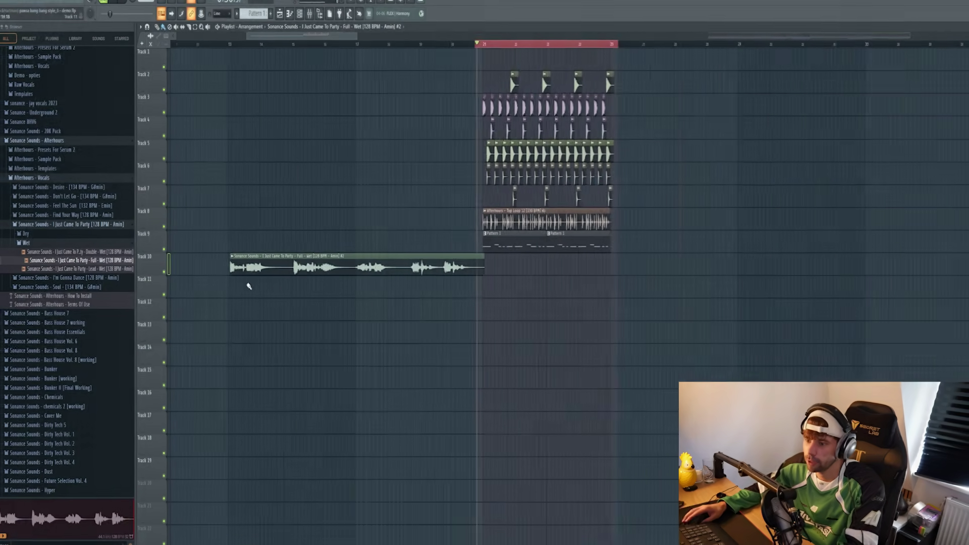
# Duplicate the vocal clip directly before the original and again after the drum section on track 10, and play from the original
pyautogui.scroll(3, 249, 286)
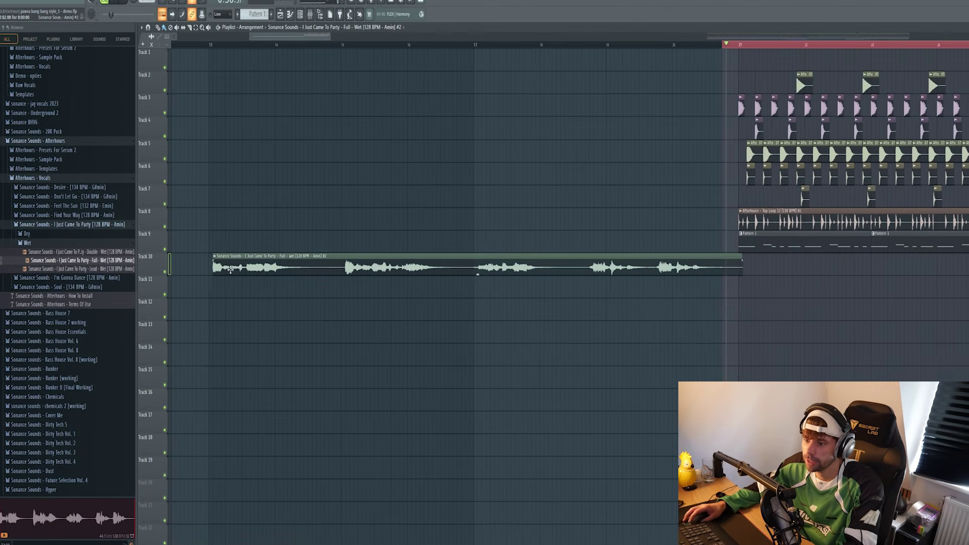
pyautogui.scroll(-4, 307, 255)
pyautogui.click(264, 46)
pyautogui.scroll(-3, 328, 292)
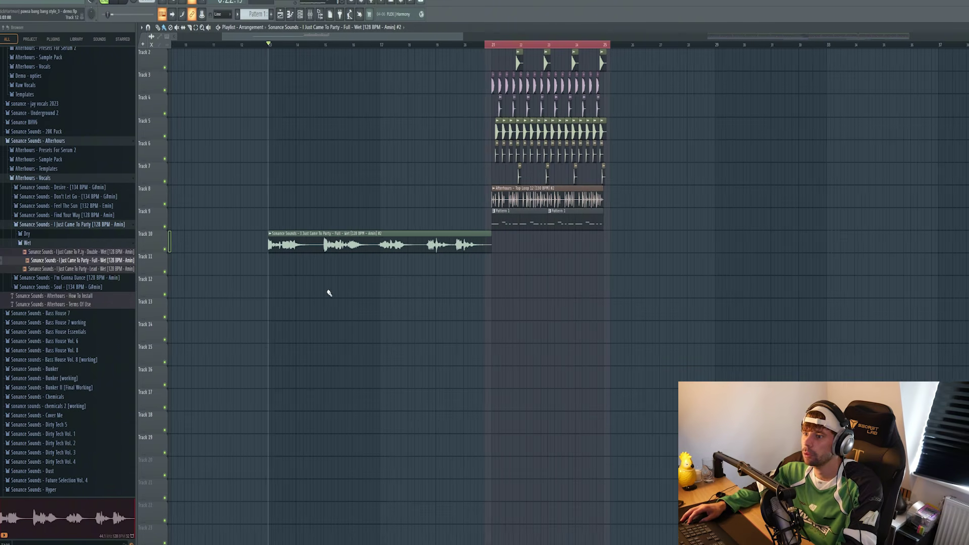
pyautogui.moveTo(325, 245)
pyautogui.mouseDown()
pyautogui.moveTo(209, 245)
pyautogui.moveTo(269, 245)
pyautogui.moveTo(240, 245)
pyautogui.mouseUp()
pyautogui.scroll(-2, 240, 245)
pyautogui.moveTo(240, 245); pyautogui.dragTo(575, 244)
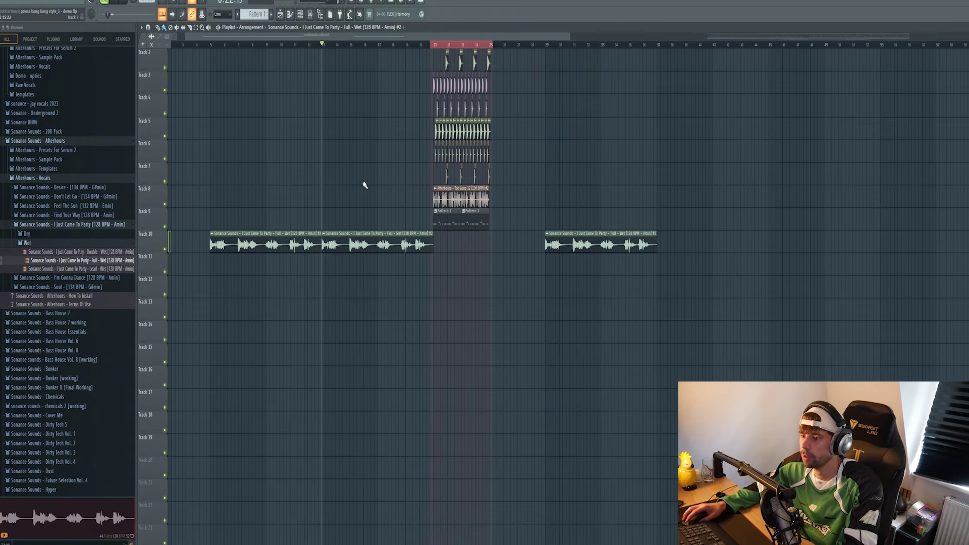
pyautogui.press('space')
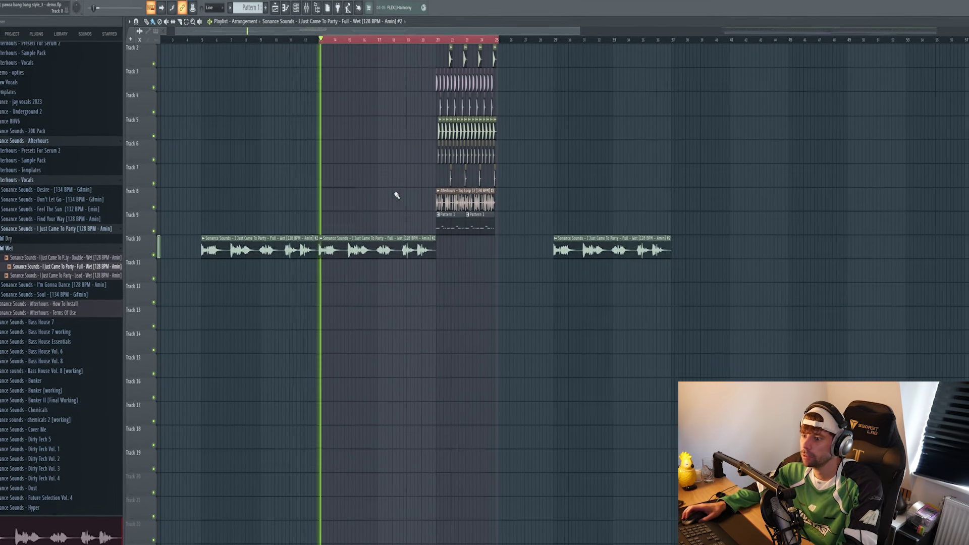
pyautogui.scroll(3, 394, 193)
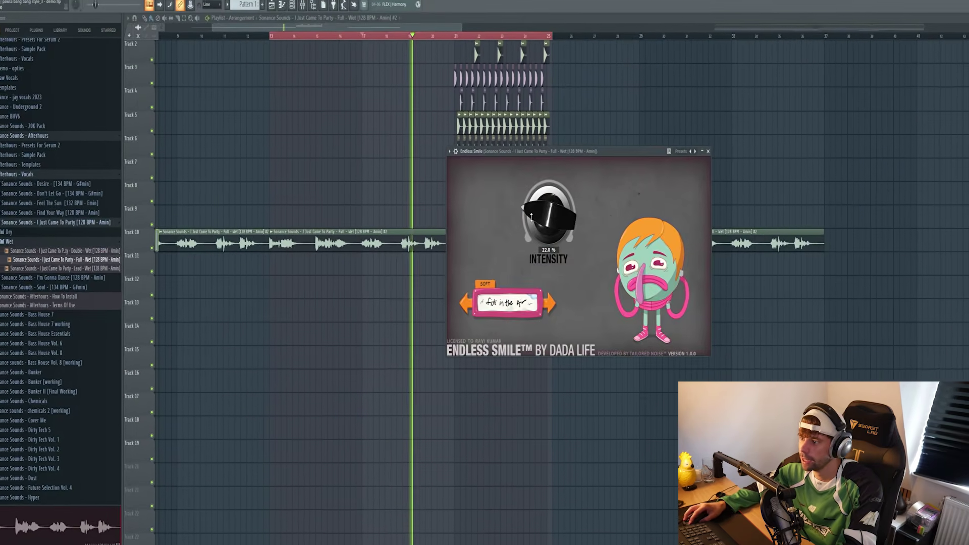
# Turn down the Endless Smile intensity on the vocal channel and create an automation clip for it
pyautogui.moveTo(530, 207); pyautogui.dragTo(506, 384)
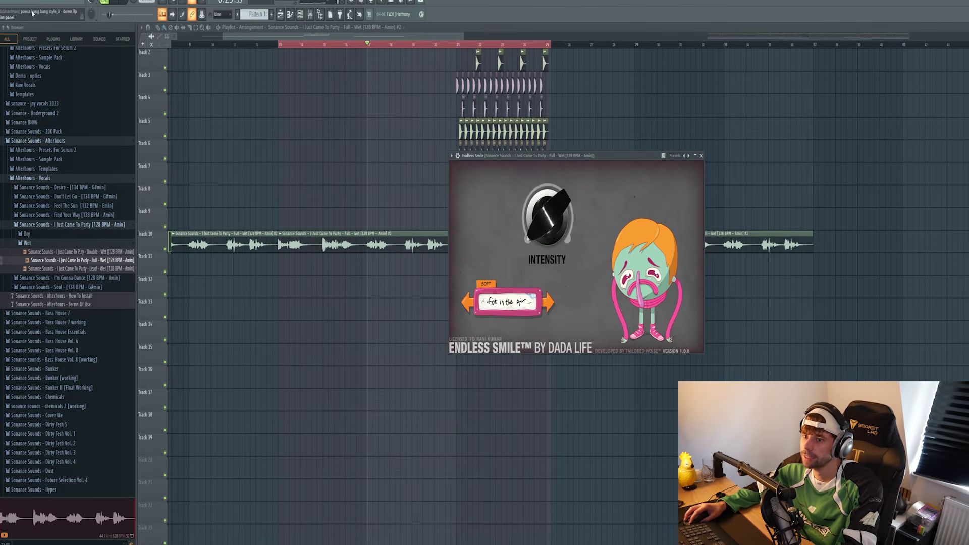
pyautogui.click(61, 2)
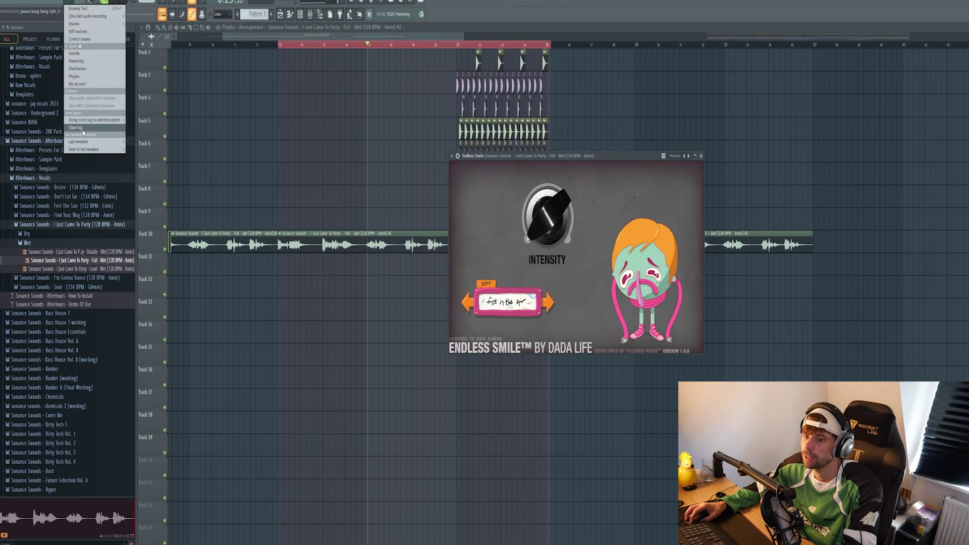
pyautogui.moveTo(83, 142)
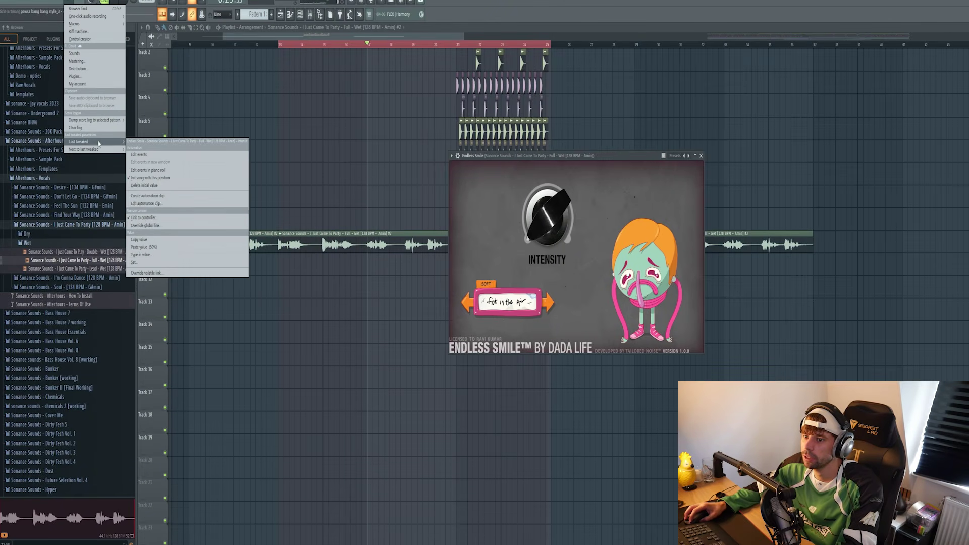
pyautogui.click(166, 197)
pyautogui.press('Escape')
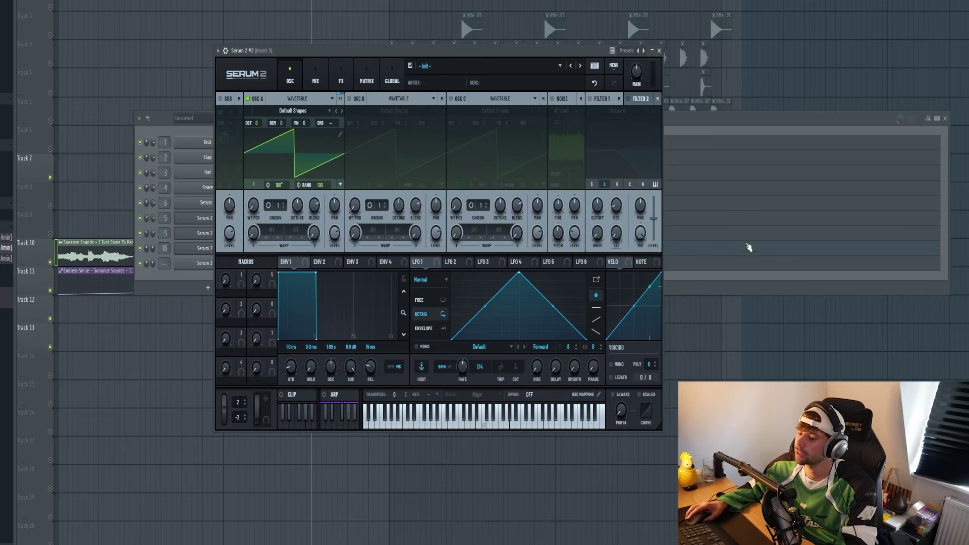
# Load the Lead - Twostep preset from Sonance Sounds - Afterhours in Serum 2 #2 and close the plugin window
pyautogui.click(458, 66)
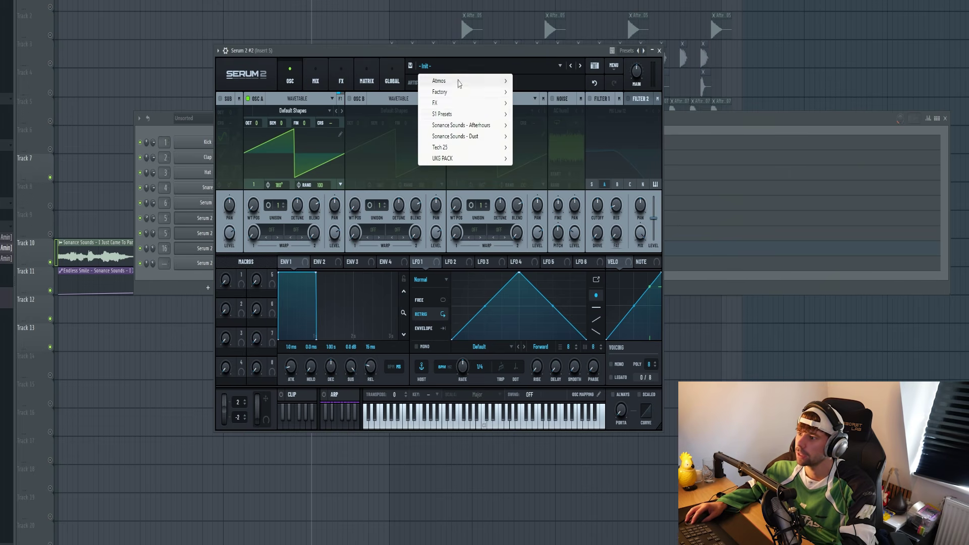
pyautogui.moveTo(460, 124)
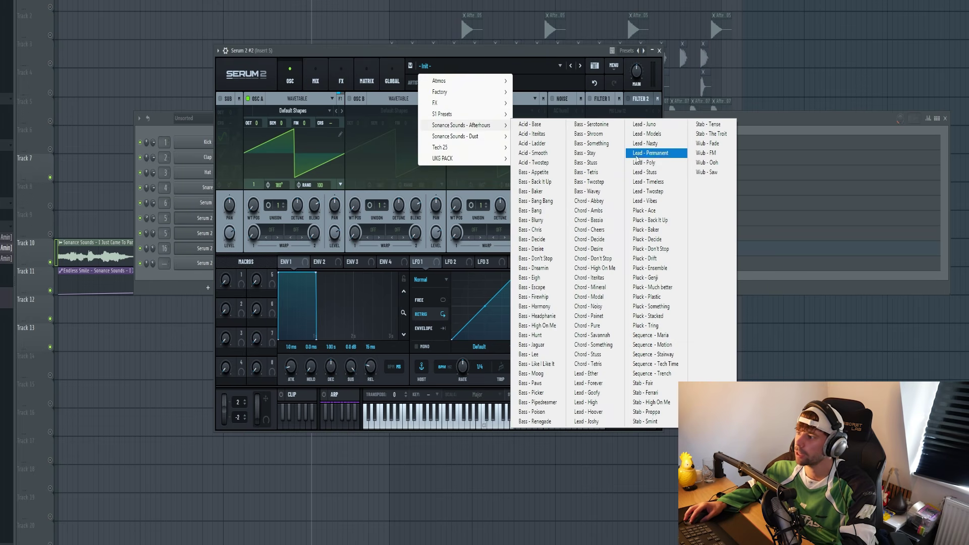
pyautogui.click(650, 191)
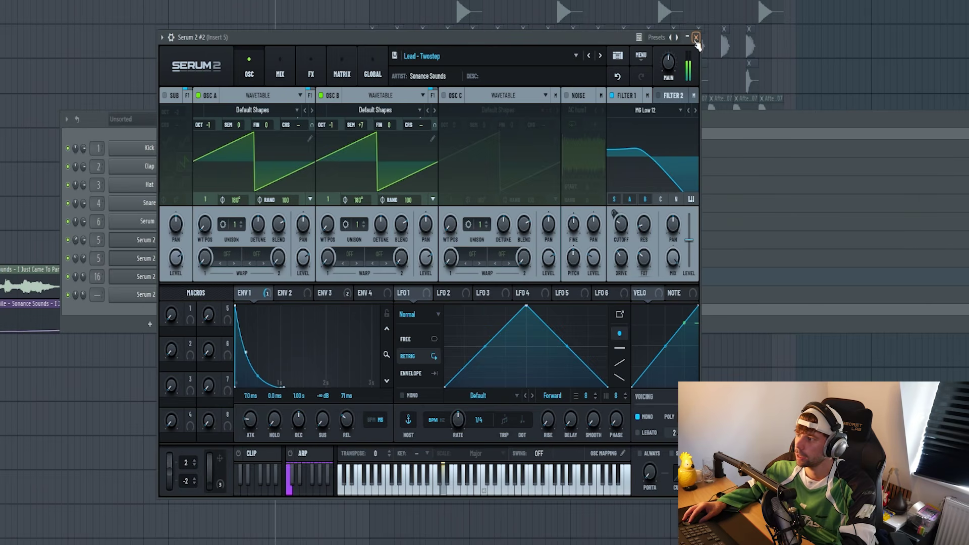
pyautogui.click(695, 38)
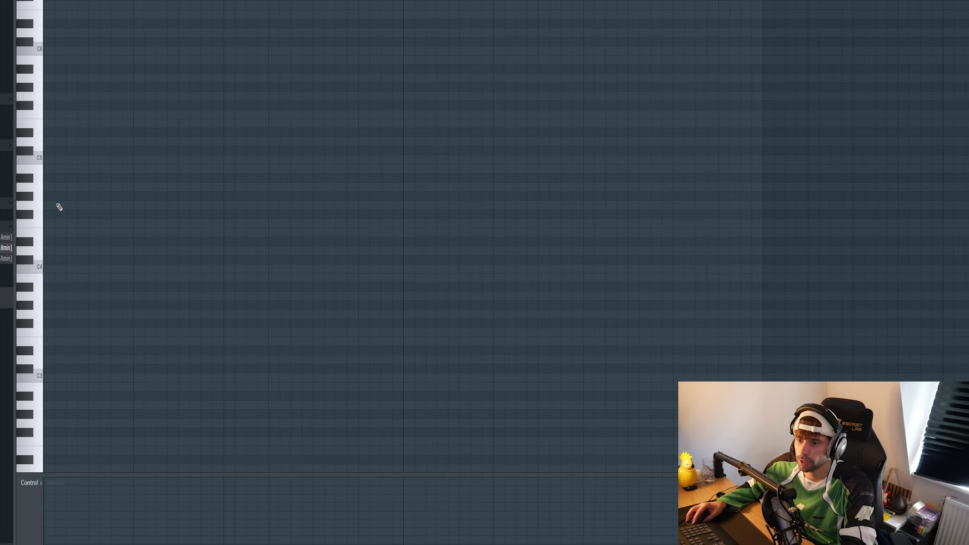
# Write the lead phrase with a long opening A4, a short C5 and a shortened A4 near the end of bar two, previewing it
pyautogui.click(58, 206)
pyautogui.moveTo(75, 206); pyautogui.dragTo(66, 190)
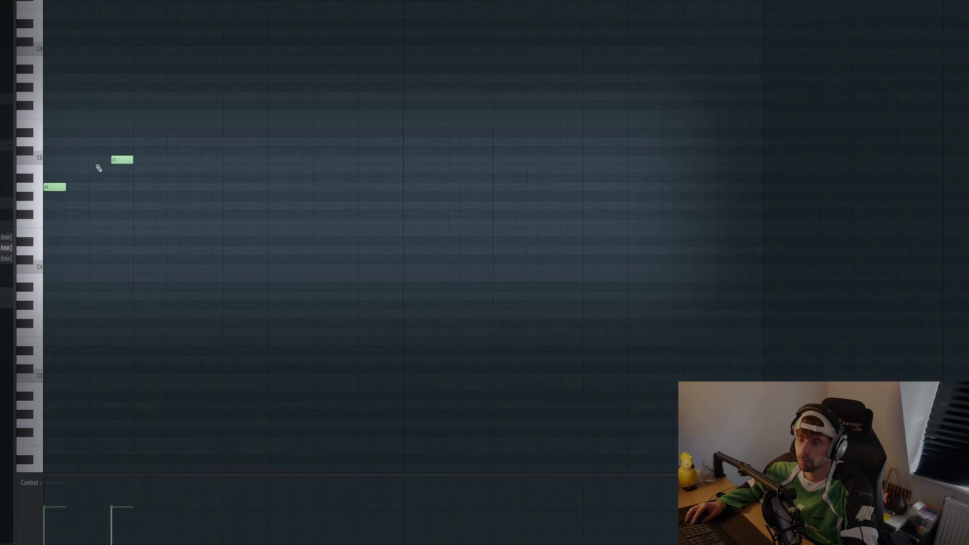
pyautogui.press('space')
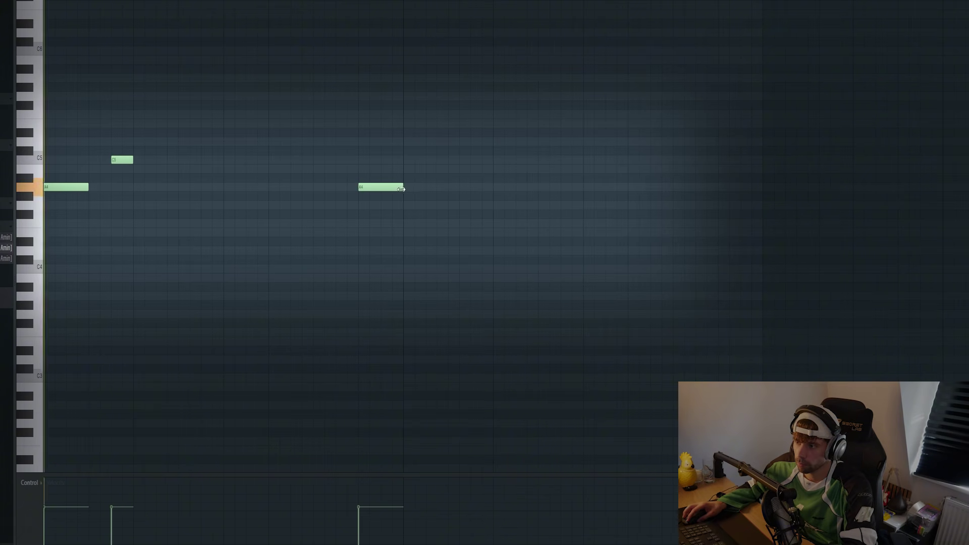
pyautogui.moveTo(402, 187); pyautogui.dragTo(374, 194)
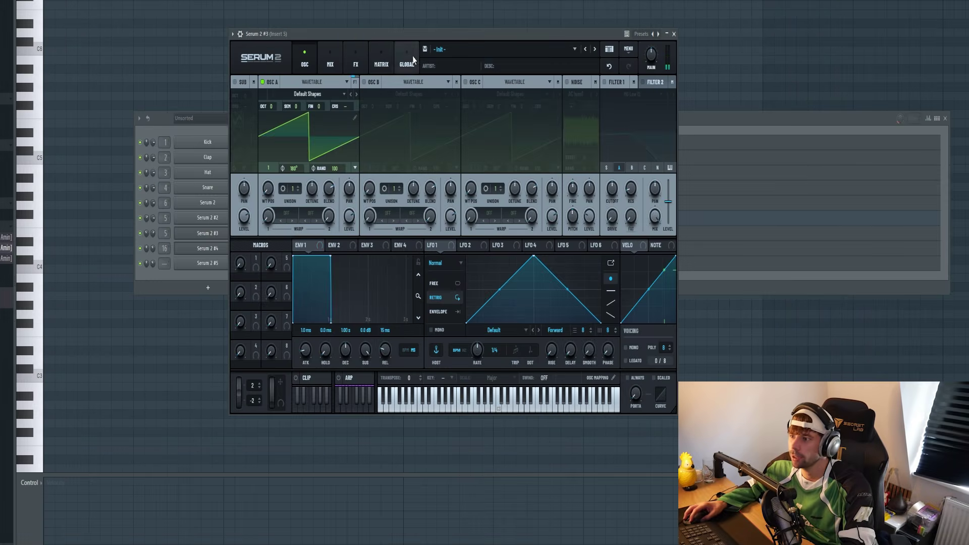
# Load the Pluck - Drift preset from Sonance Sounds - Afterhours in Serum 2 #3
pyautogui.click(460, 49)
pyautogui.moveTo(463, 111)
pyautogui.click(659, 241)
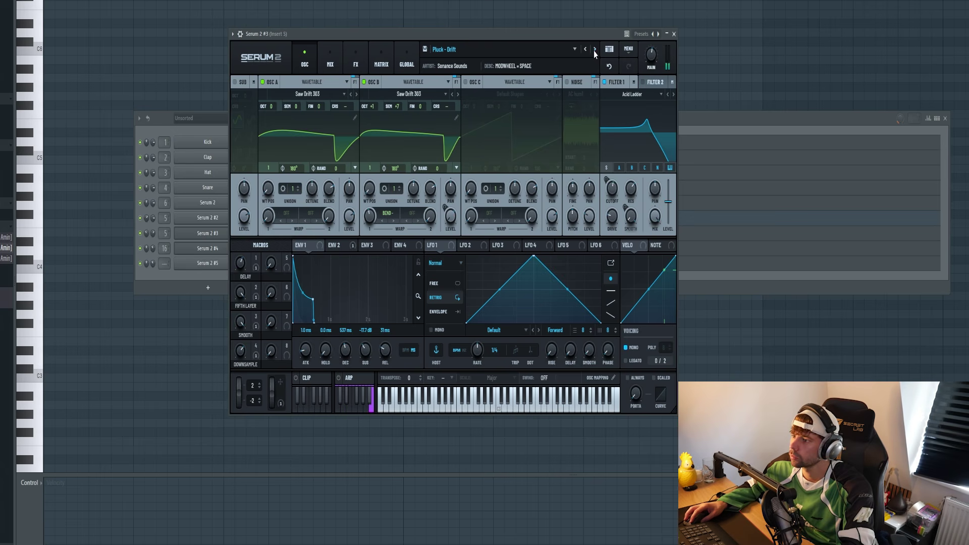
# Write a Serum 2 #3 pluck phrase in bar two with a short C4, a longer A3 and a short closing A3, and play it
pyautogui.click(697, 130)
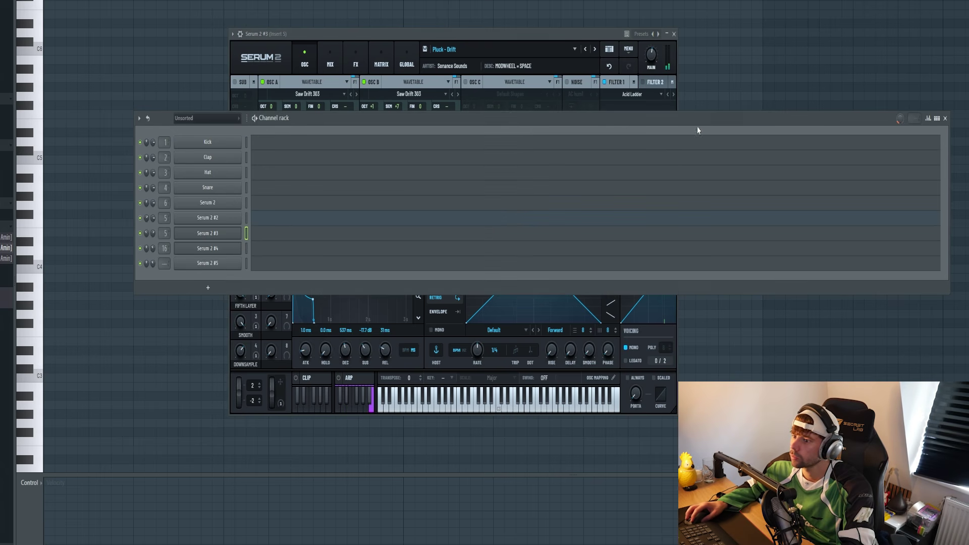
pyautogui.click(273, 235)
pyautogui.click(296, 268)
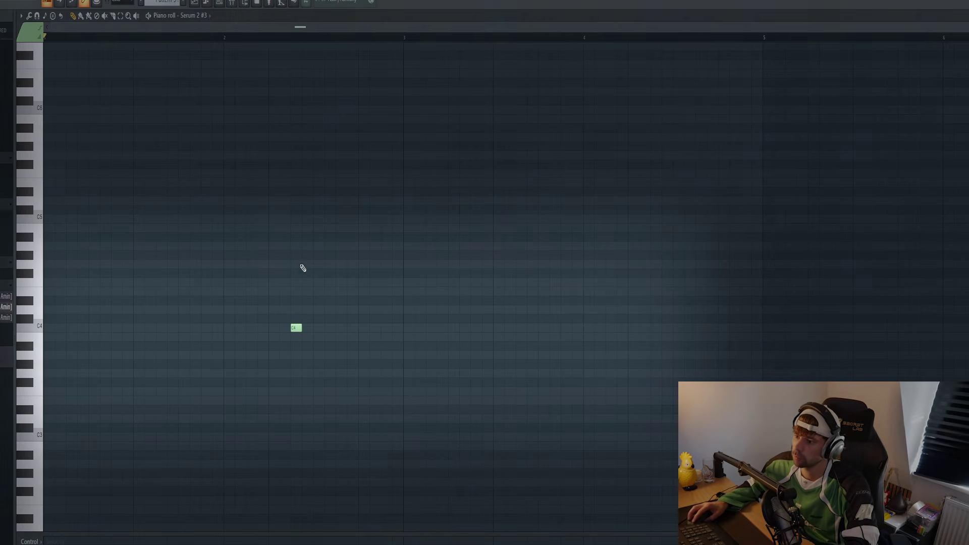
pyautogui.click(318, 296)
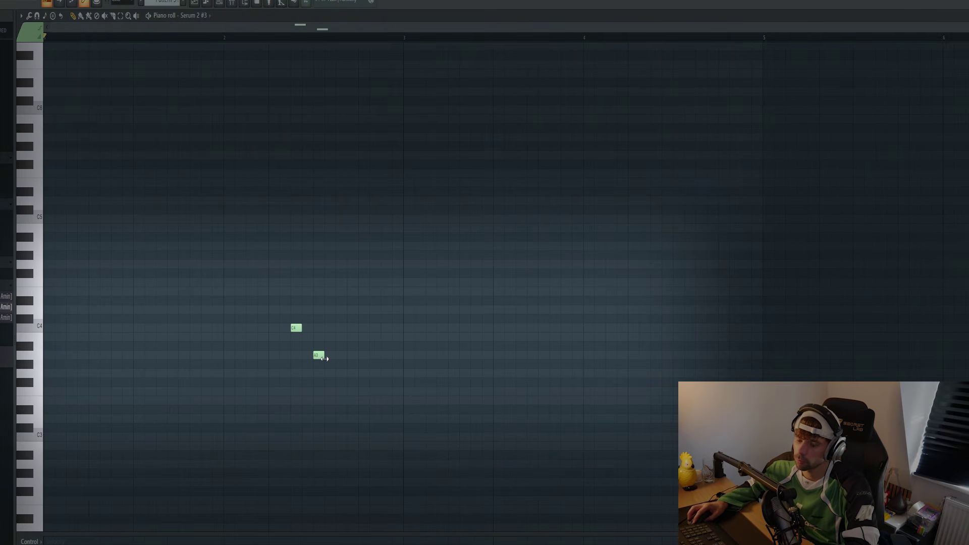
pyautogui.moveTo(324, 359); pyautogui.dragTo(334, 358)
pyautogui.click(382, 355)
pyautogui.press('space')
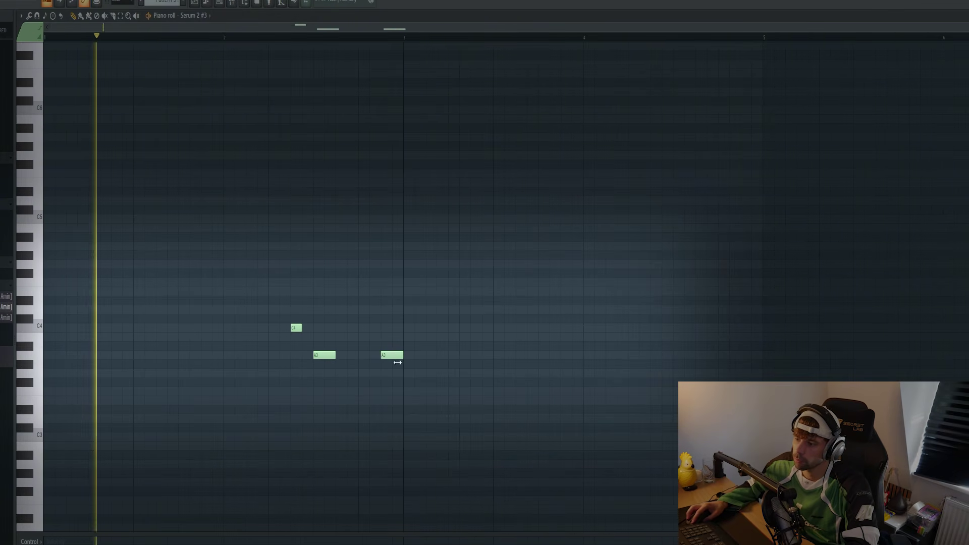
pyautogui.scroll(-3, 275, 364)
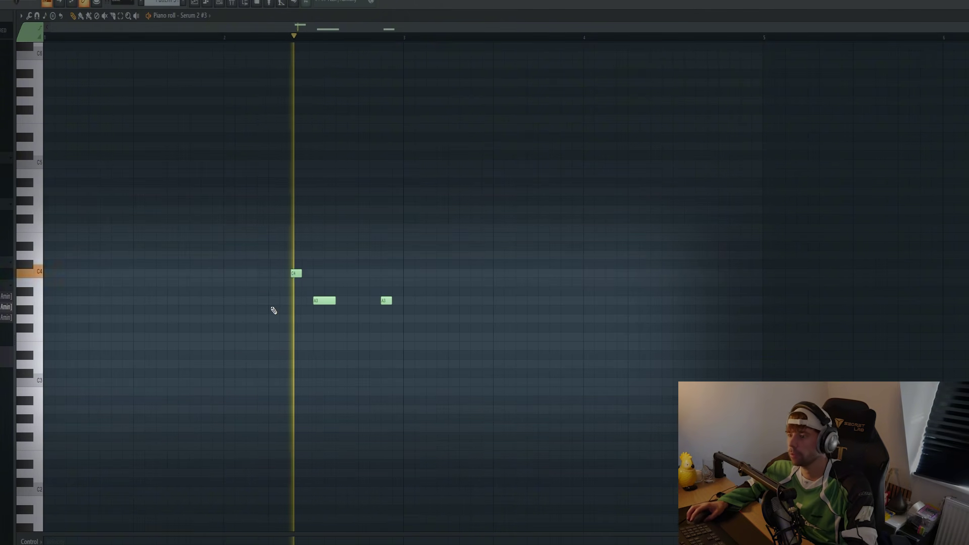
# Return to the playlist and preview the lead and pluck patterns in the arrangement
pyautogui.press('F5')
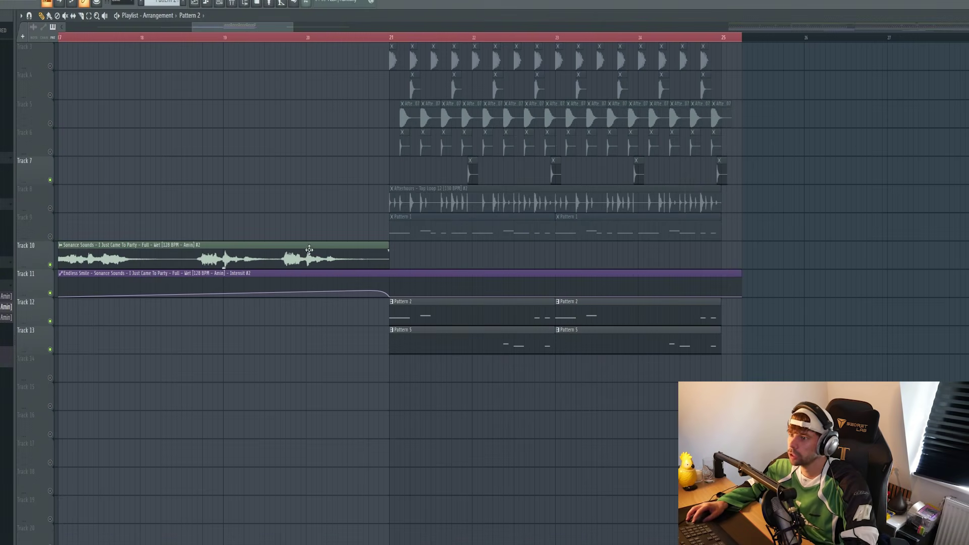
pyautogui.press('space')
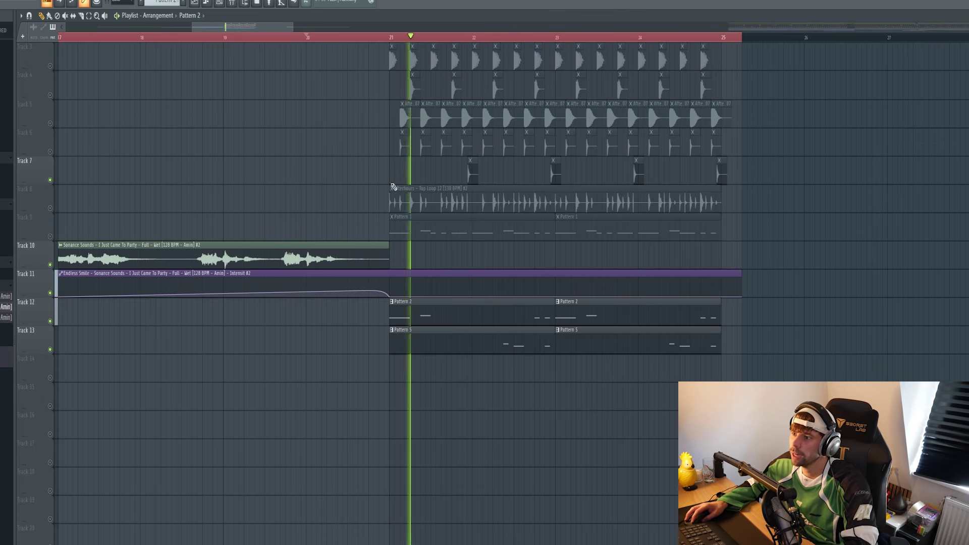
pyautogui.press('space')
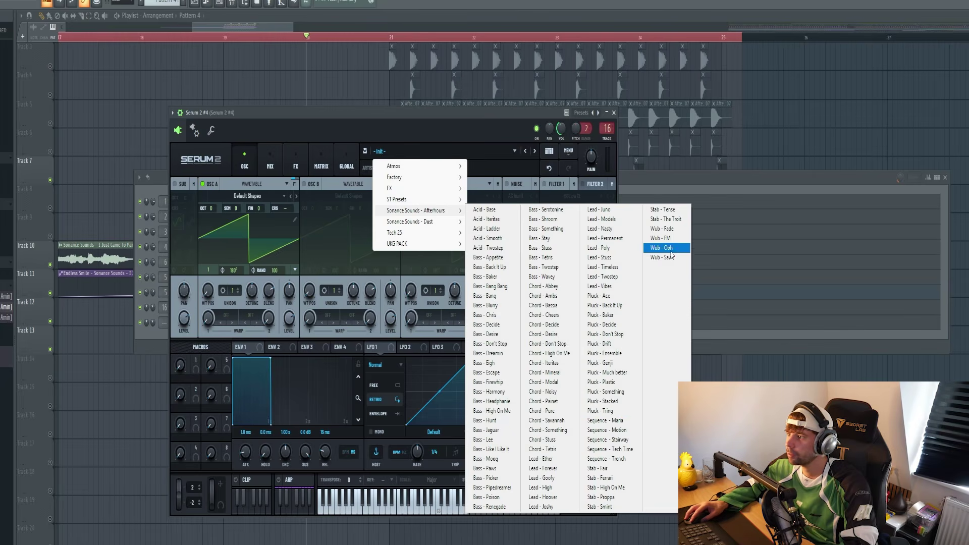
# Load the Wub - Ooh preset from Sonance Sounds - Afterhours in Serum 2 #4
pyautogui.click(660, 247)
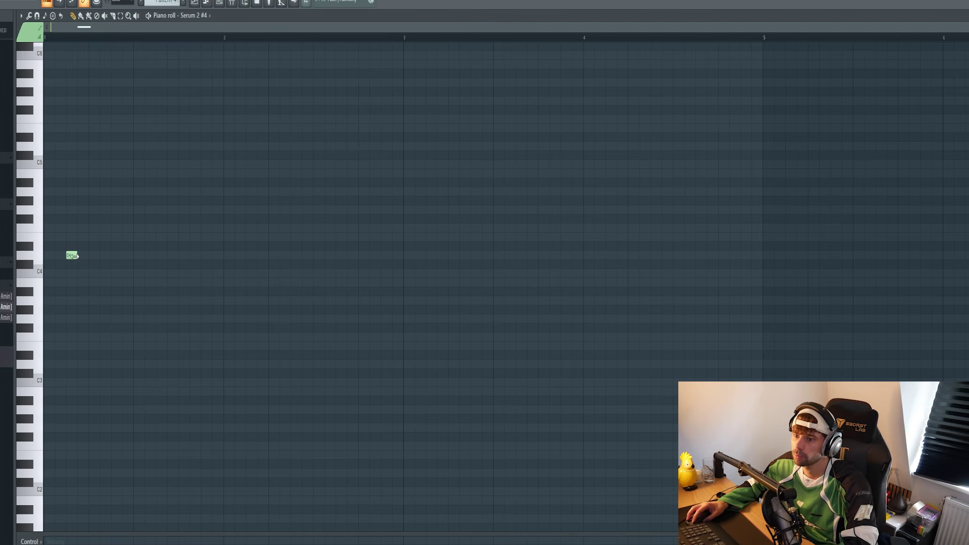
# Write a half-bar A4 note at the start of Serum 2 #4's wub pattern and play it
pyautogui.moveTo(71, 255); pyautogui.dragTo(112, 191)
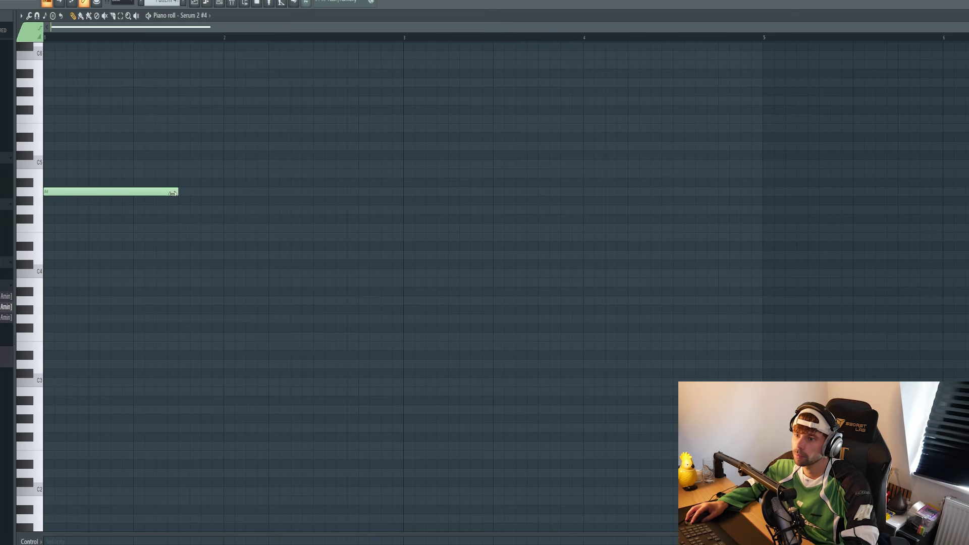
pyautogui.moveTo(172, 193); pyautogui.dragTo(134, 194)
pyautogui.hotkey('ctrl', 'Up')
pyautogui.press('space')
# Place Pattern 4 on Track 14 in the half bar leading into bar 21 and play the transition
pyautogui.scroll(3, 242, 210)
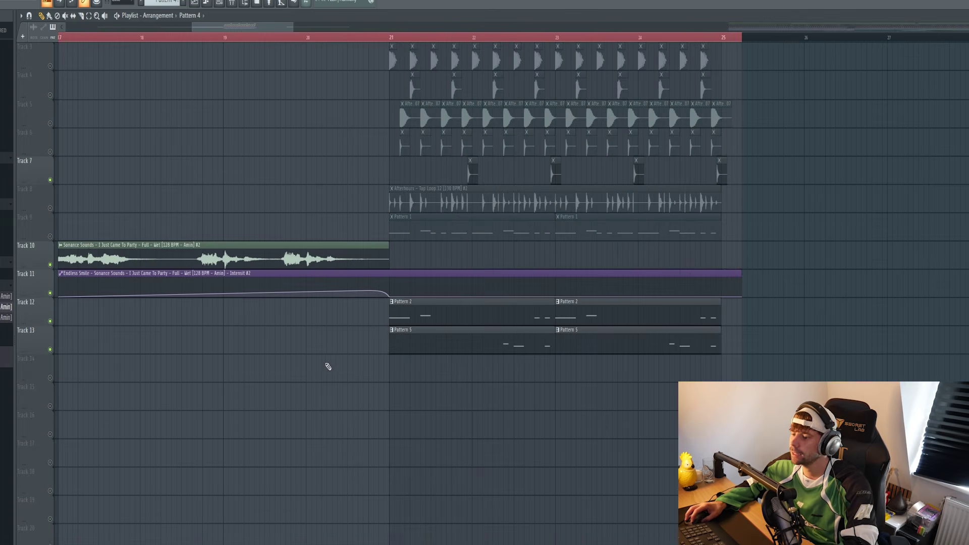
pyautogui.click(353, 367)
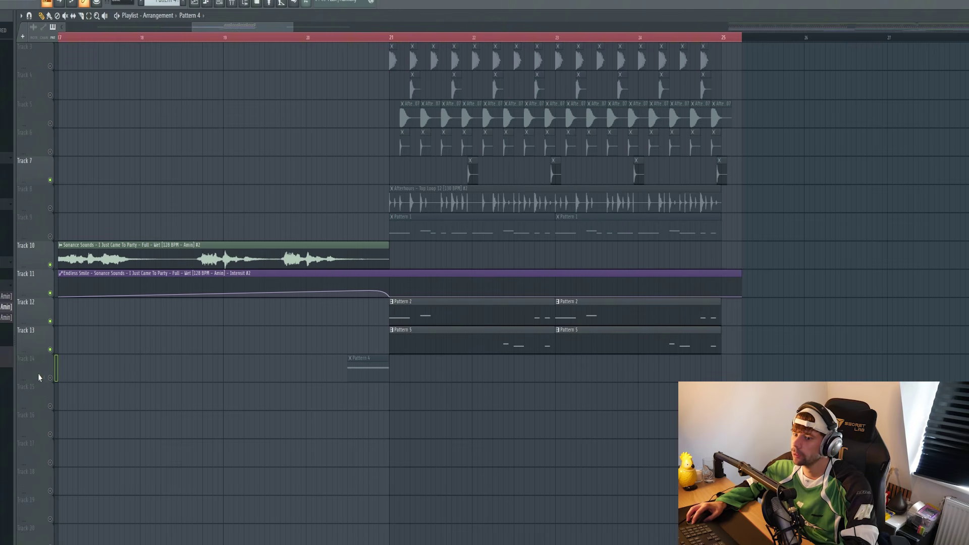
pyautogui.click(296, 38)
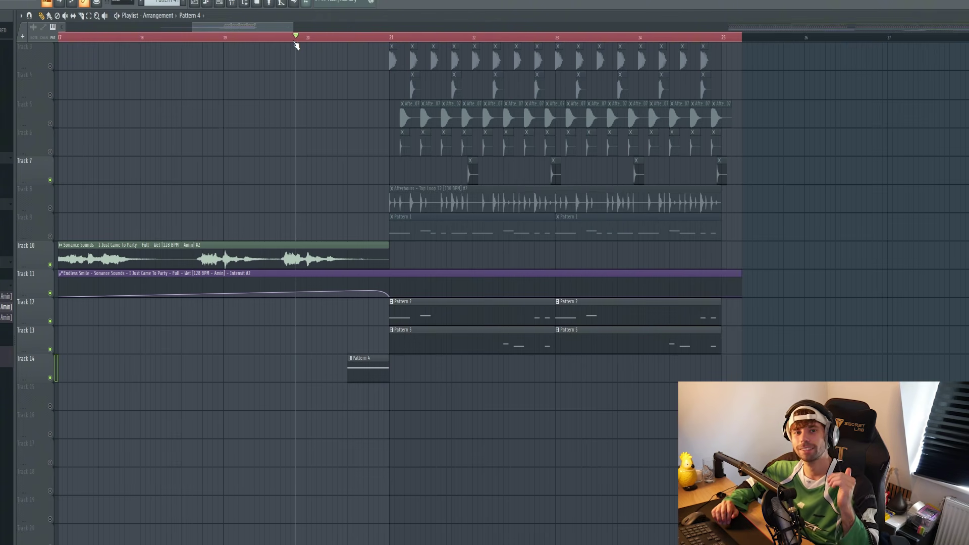
pyautogui.press('space')
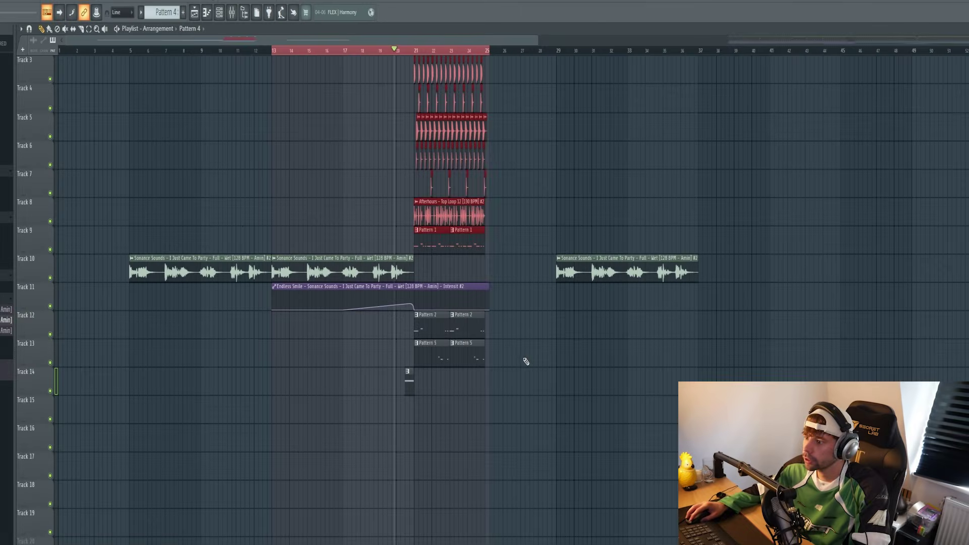
# Duplicate the drum, bass, lead, pluck and wub clips so the section starting at bar 21 repeats through bar 37
pyautogui.moveTo(512, 312); pyautogui.dragTo(413, 386)
pyautogui.hotkey('ctrl', 'b')
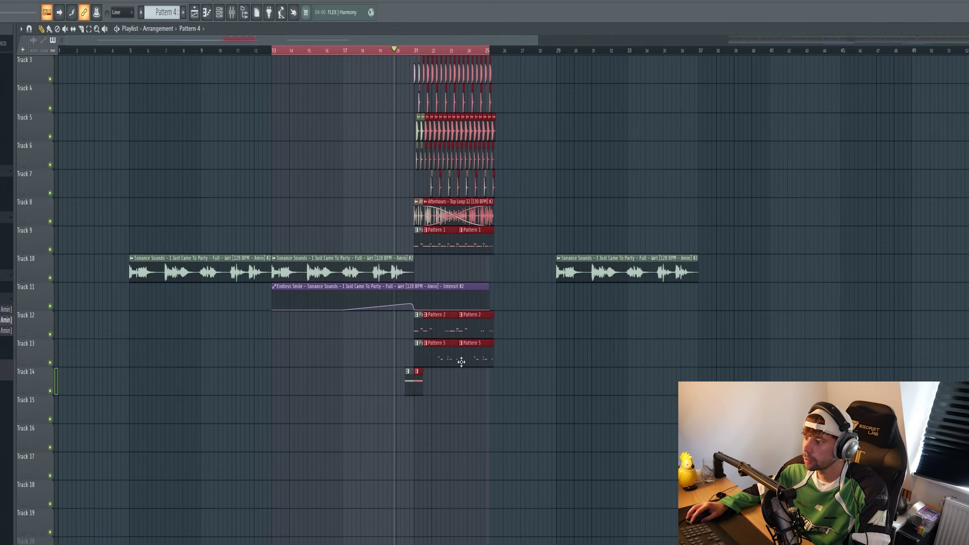
pyautogui.hotkey('ctrl', 'b')
pyautogui.hotkey('ctrl', 'b')
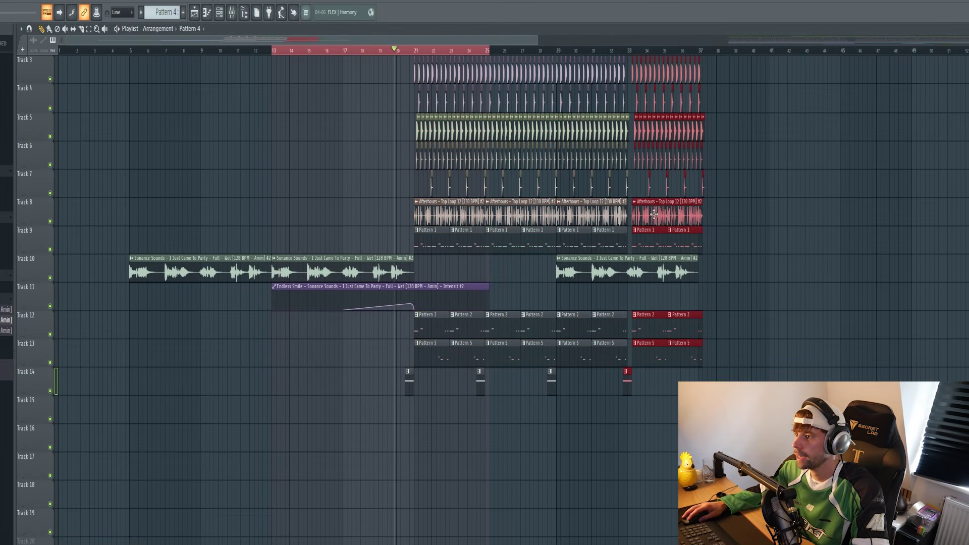
# Place a copy of the four-bar drum and synth block at bar 5 and repeat it up to bar 21
pyautogui.moveTo(645, 225); pyautogui.dragTo(147, 224)
pyautogui.hotkey('ctrl', 'b')
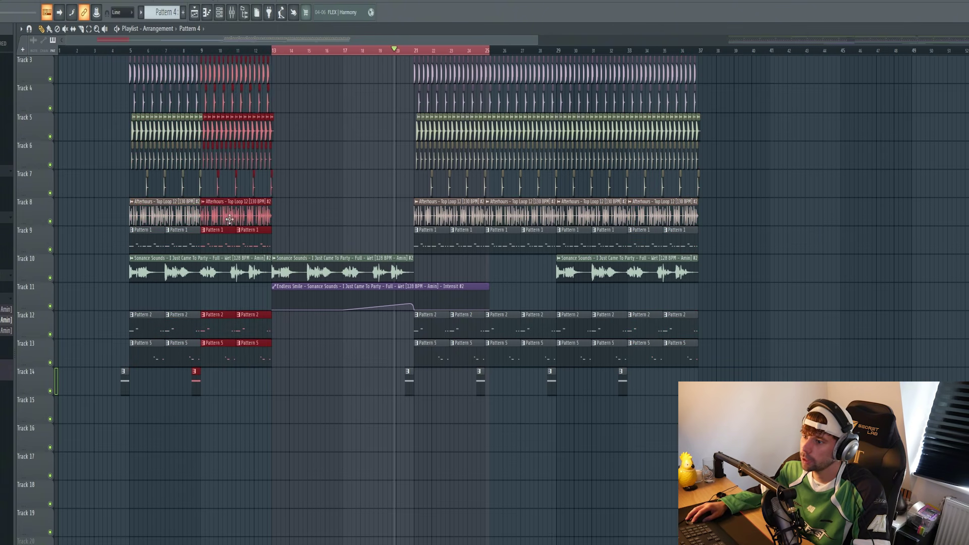
pyautogui.hotkey('ctrl', 'b')
pyautogui.moveTo(289, 212); pyautogui.dragTo(294, 212)
pyautogui.hotkey('ctrl', 'b')
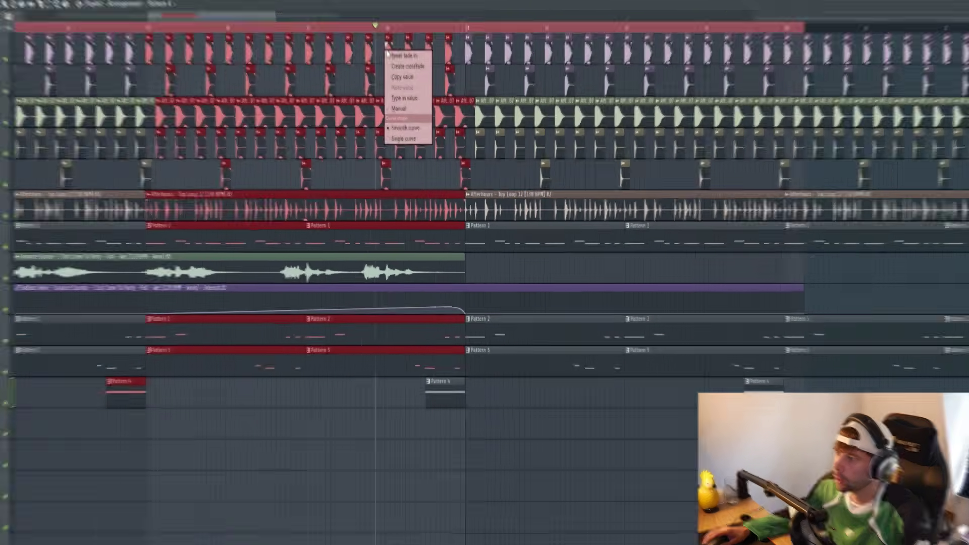
# Deselect the copied clips and delete the Track 3 and Track 4 hits in the last bar before bar 21
pyautogui.hotkey('ctrl', 'd')
pyautogui.rightClick(398, 70)
pyautogui.rightClick(416, 70)
pyautogui.rightClick(435, 70)
pyautogui.rightClick(452, 71)
pyautogui.rightClick(416, 92)
pyautogui.rightClick(452, 94)
# Delete the Track 5 to 7 hits in the bar before bar 21 and trim Top Loop 12 and Pattern 1 to end at bar 20
pyautogui.rightClick(464, 121)
pyautogui.rightClick(448, 123)
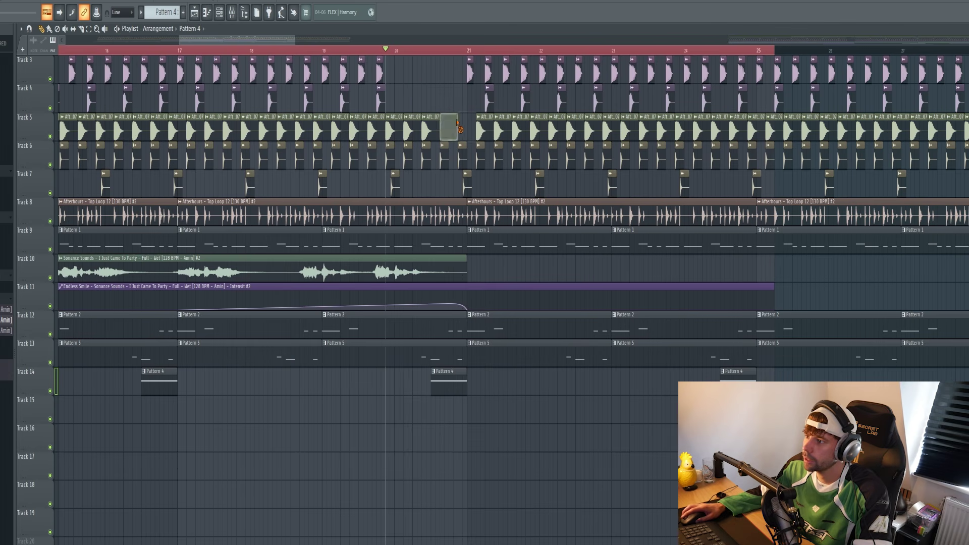
pyautogui.rightClick(426, 127)
pyautogui.rightClick(428, 156)
pyautogui.rightClick(444, 157)
pyautogui.rightClick(462, 157)
pyautogui.rightClick(396, 184)
pyautogui.rightClick(466, 184)
pyautogui.moveTo(464, 207); pyautogui.dragTo(391, 217)
pyautogui.moveTo(461, 236); pyautogui.dragTo(390, 249)
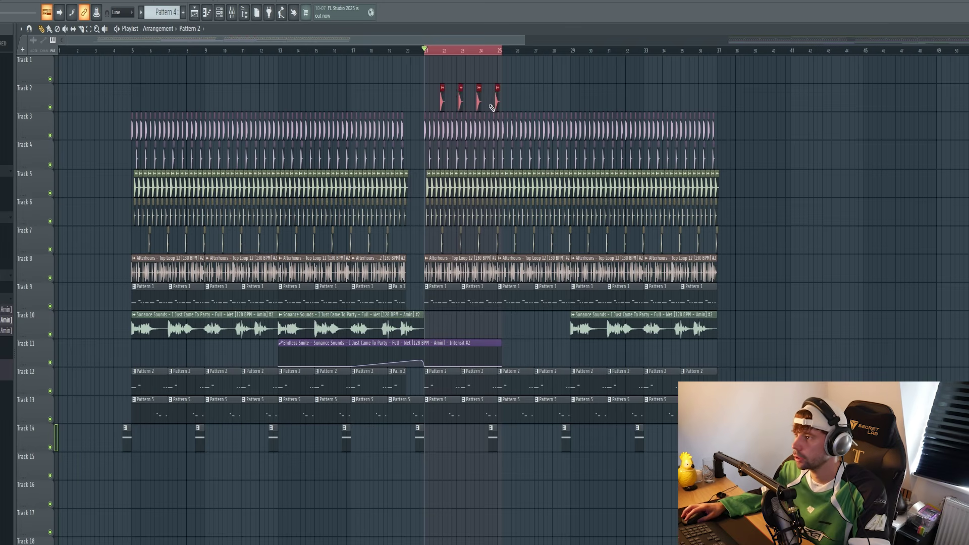
# Repeat the four Track 2 hits from the bar 21 section through to bar 37
pyautogui.hotkey('ctrl', 'b')
pyautogui.hotkey('ctrl', 'b')
pyautogui.hotkey('ctrl', 'b')
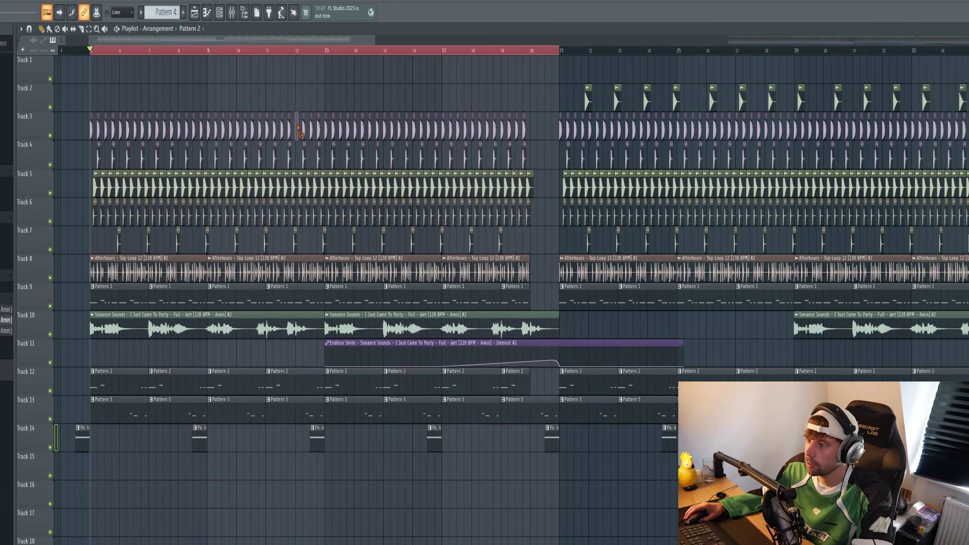
# Clear the drums from the last bar before bar 13 and delete the Track 12 to 14 synth clips that precede bar 13
pyautogui.rightClick(304, 127)
pyautogui.rightClick(311, 128)
pyautogui.rightClick(319, 132)
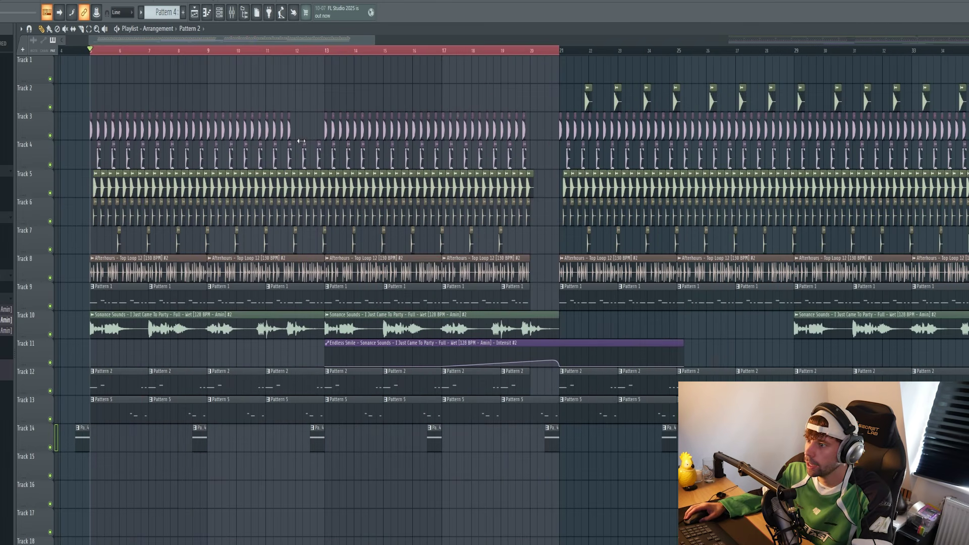
pyautogui.rightClick(304, 149)
pyautogui.rightClick(318, 155)
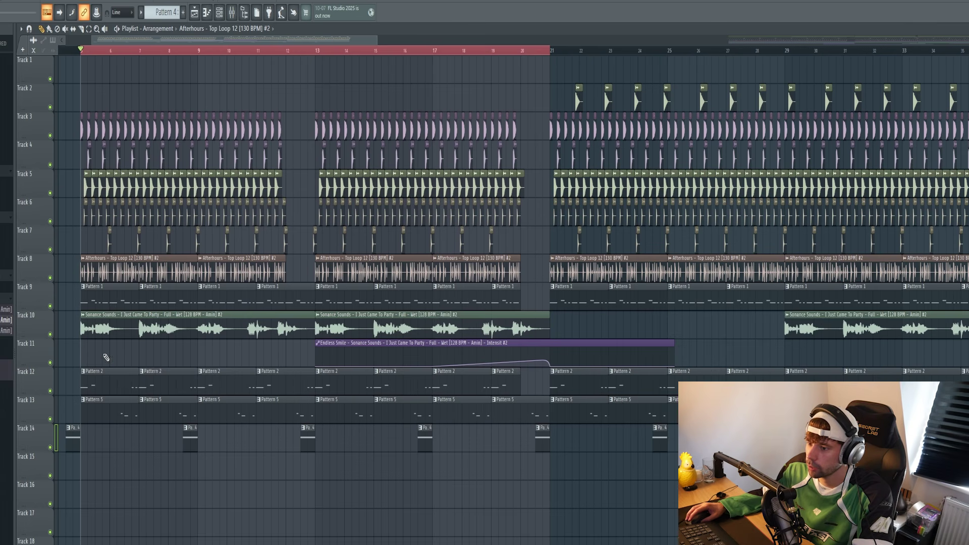
pyautogui.moveTo(103, 340); pyautogui.dragTo(277, 400)
pyautogui.press('Delete')
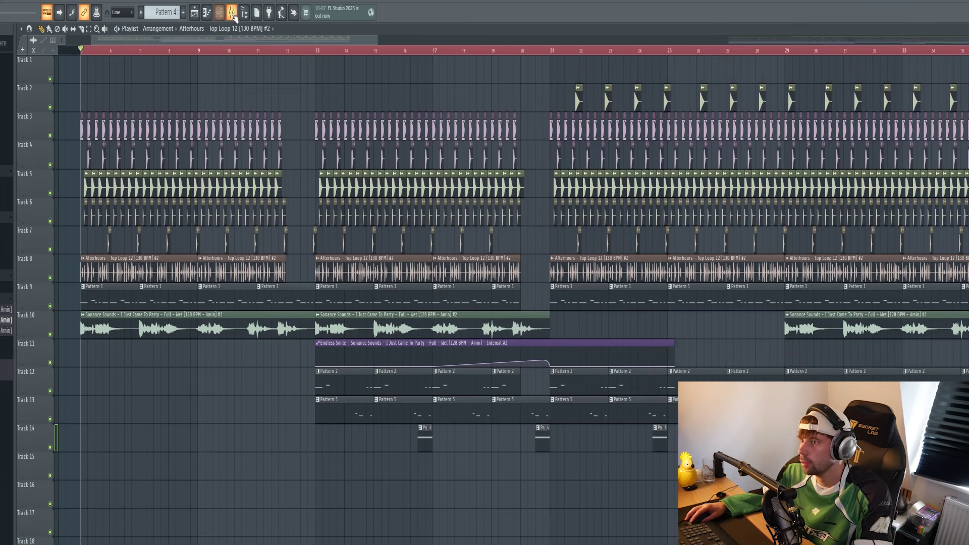
# Open Fruity Parametric EQ 2 on the Master, raise the Band 1 low cut, copy its frequency value and create an automation clip for it
pyautogui.click(232, 14)
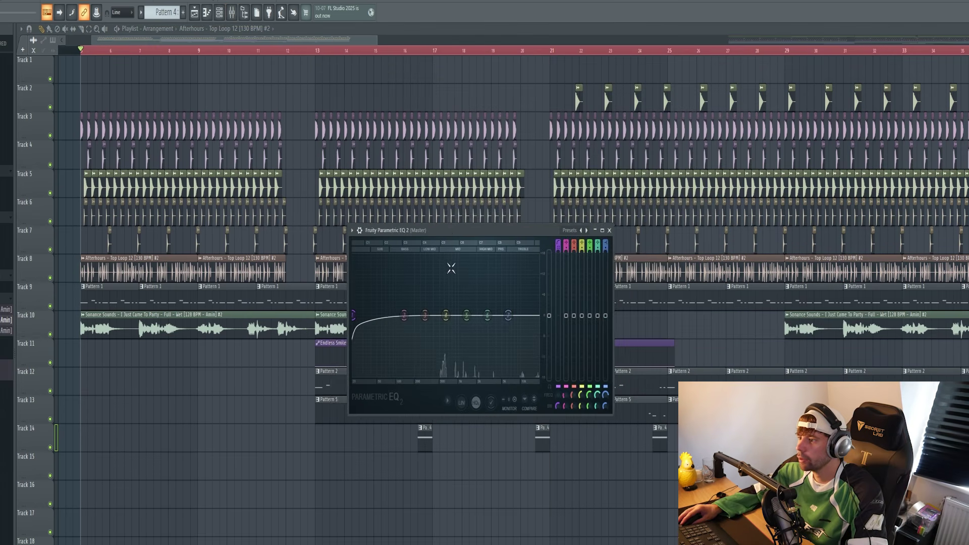
pyautogui.moveTo(428, 230); pyautogui.dragTo(413, 220)
pyautogui.moveTo(336, 305); pyautogui.dragTo(357, 305)
pyautogui.moveTo(542, 385); pyautogui.dragTo(541, 404)
pyautogui.rightClick(542, 385)
pyautogui.click(558, 522)
pyautogui.rightClick(541, 385)
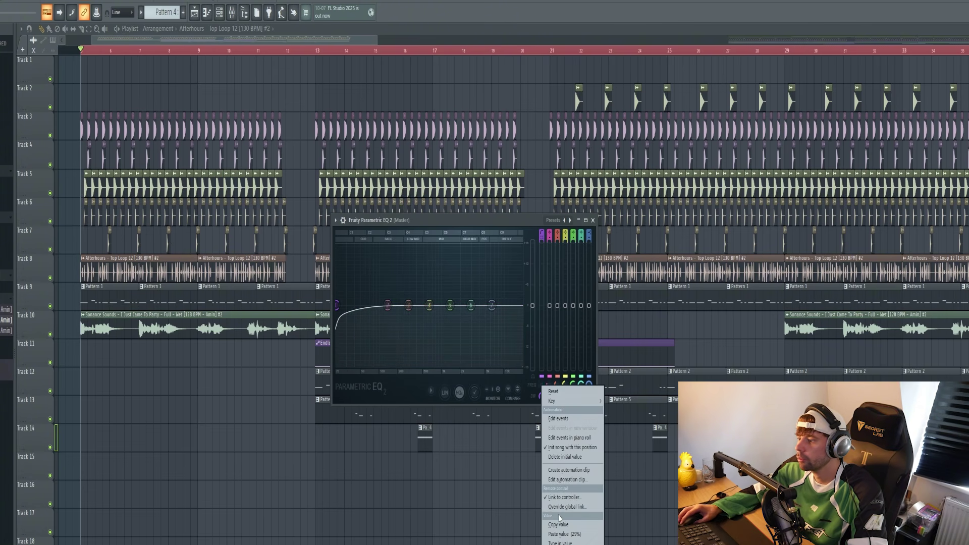
pyautogui.click(568, 470)
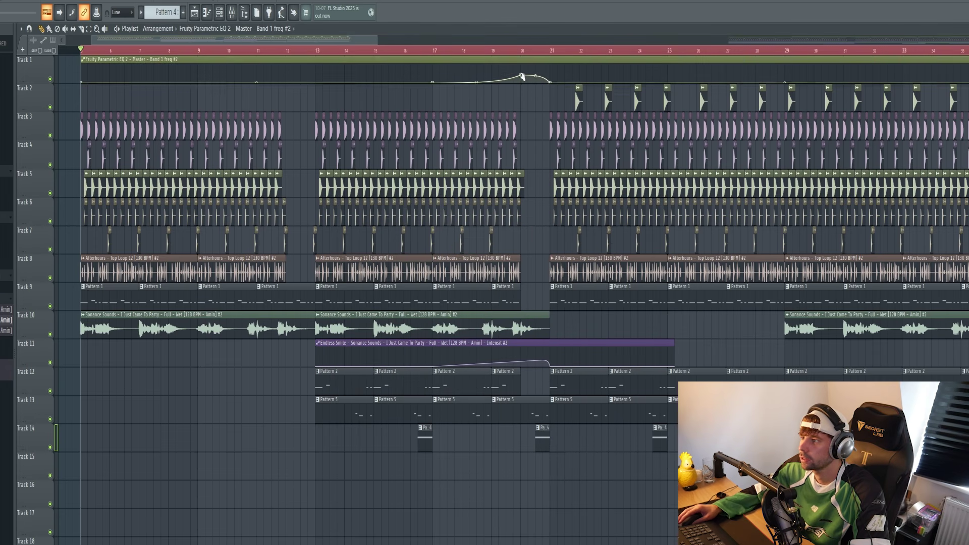
# Paste the 29% value onto the EQ automation's peak before bar 21 and onto new points raising it from bar 27 to 29
pyautogui.rightClick(522, 77)
pyautogui.click(544, 245)
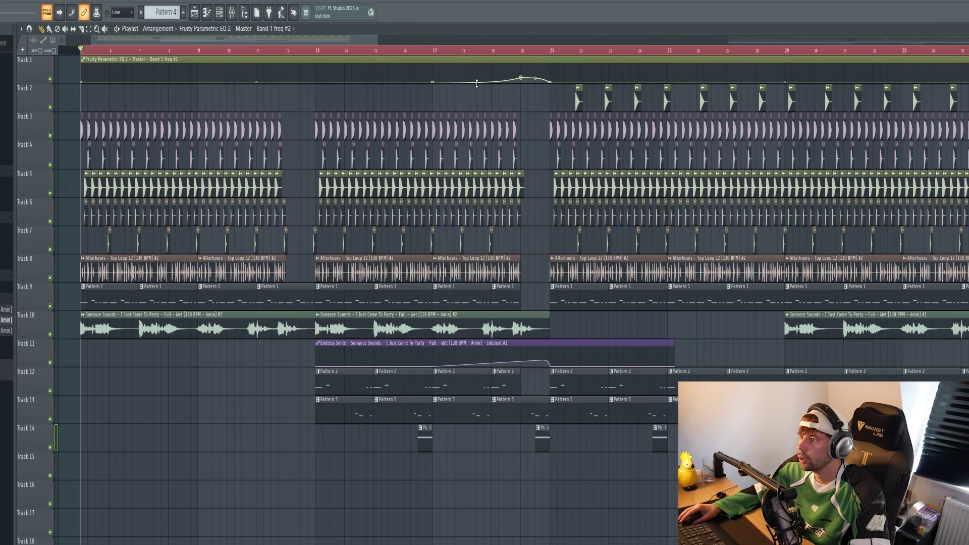
pyautogui.rightClick(727, 78)
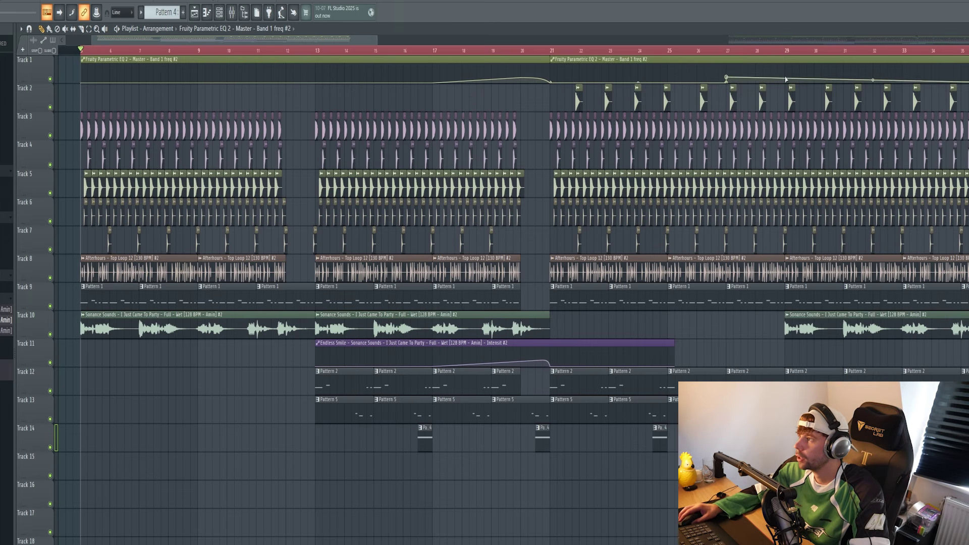
pyautogui.rightClick(785, 71)
pyautogui.rightClick(786, 82)
pyautogui.rightClick(785, 72)
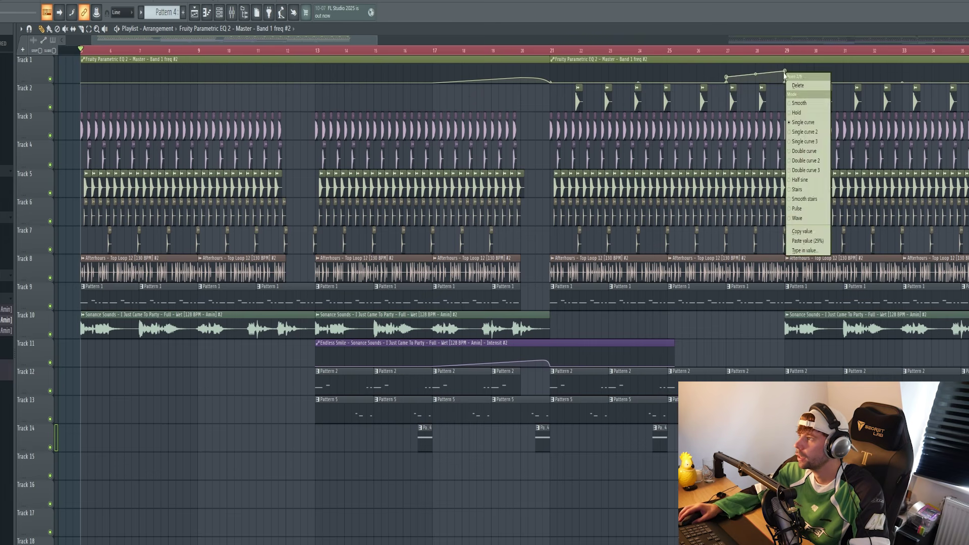
pyautogui.click(789, 240)
pyautogui.rightClick(727, 77)
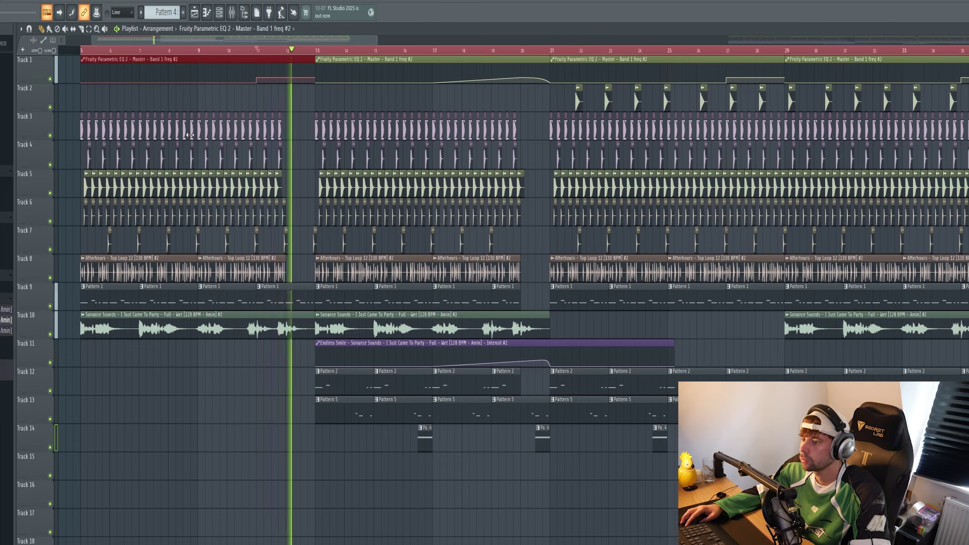
# Play the opening section and delete the leftover Track 7 hit at bar 12
pyautogui.press('space')
pyautogui.press('space')
pyautogui.rightClick(287, 243)
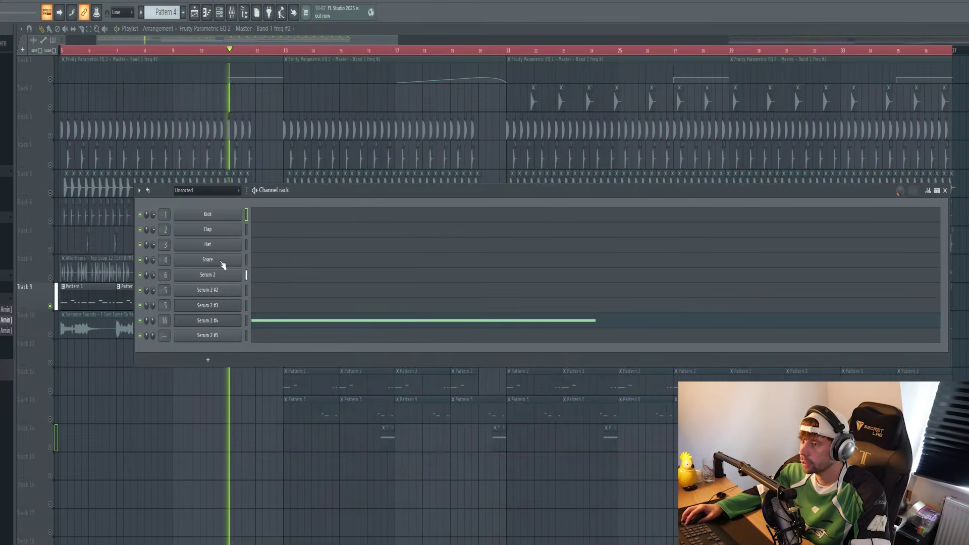
# Raise the Serum 2 bass's Mod Wheel and automate it on Track 15 to swell before bar 13 and again before bar 21
pyautogui.click(222, 274)
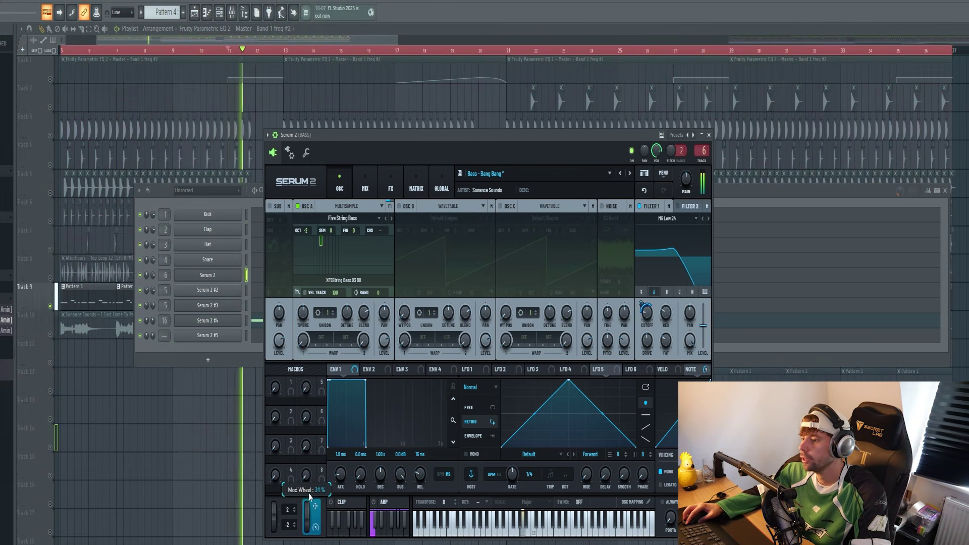
pyautogui.moveTo(310, 496); pyautogui.dragTo(312, 430)
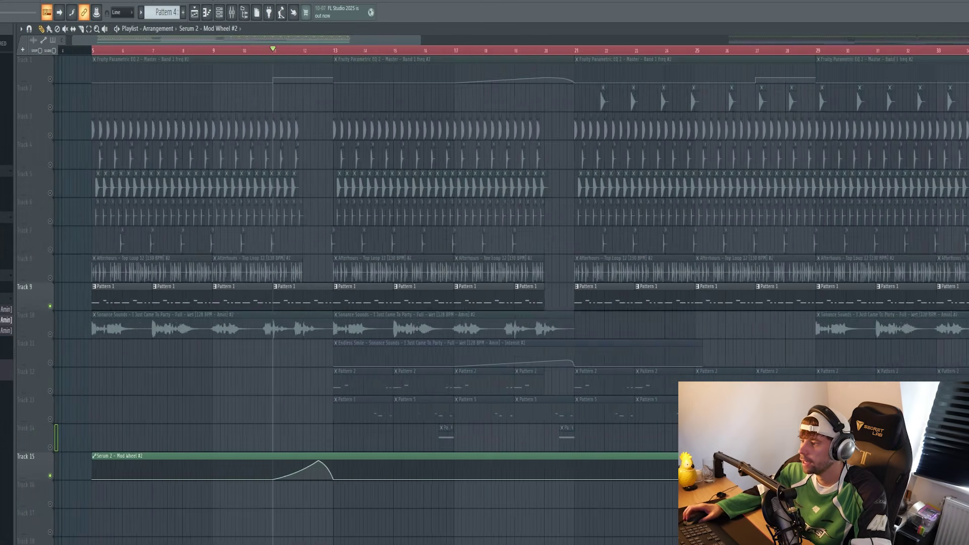
pyautogui.scroll(-3, 725, 466)
pyautogui.press('space')
pyautogui.moveTo(723, 468); pyautogui.dragTo(280, 489)
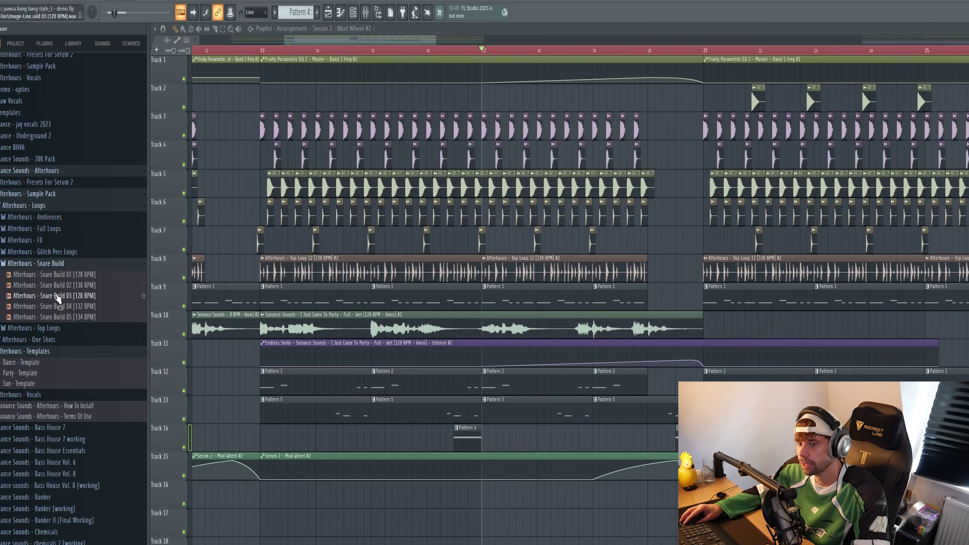
# Audition the samples in the Afterhours - Snare Build folder
pyautogui.click(60, 286)
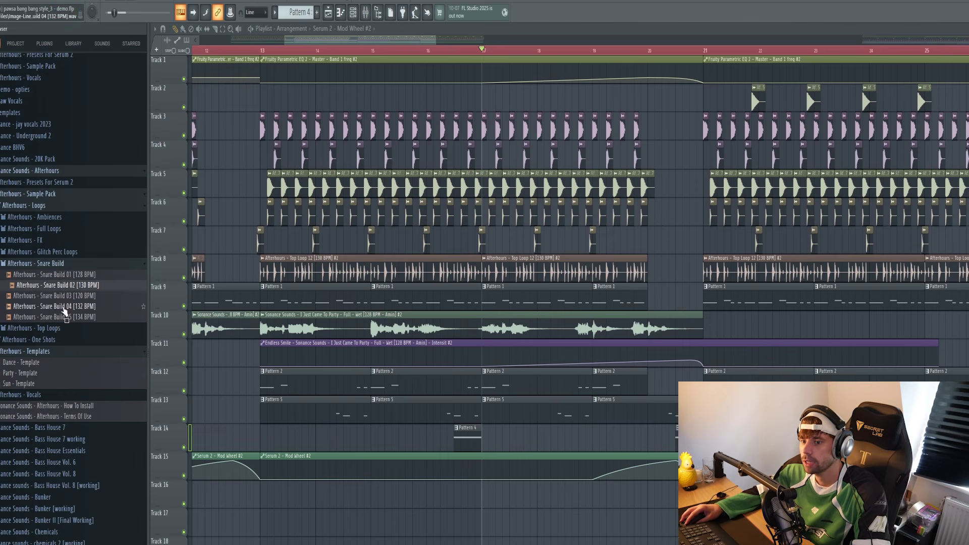
pyautogui.click(66, 279)
pyautogui.click(67, 318)
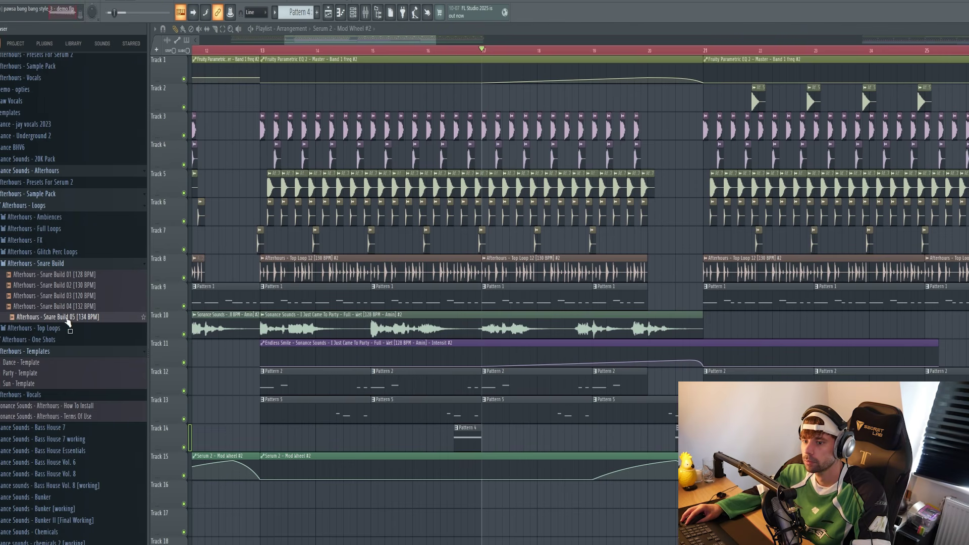
# Place Afterhours - Snare Build 05 [134 BPM] on Track 16 from bar 17 to 21, keeping its embedded 134 BPM tempo
pyautogui.moveTo(67, 320); pyautogui.dragTo(484, 488)
pyautogui.click(483, 484)
pyautogui.click(555, 544)
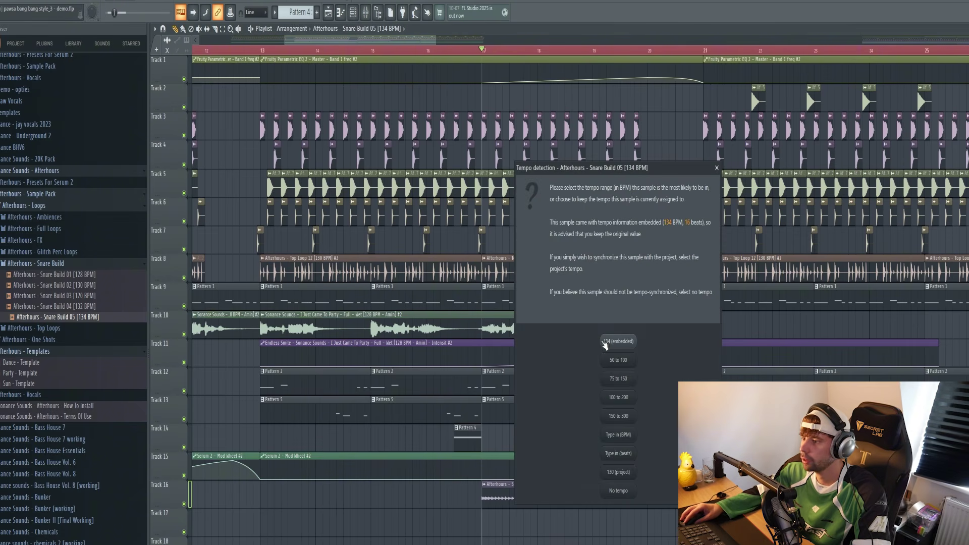
pyautogui.click(603, 342)
pyautogui.scroll(-2, 553, 499)
pyautogui.scroll(-2, 483, 499)
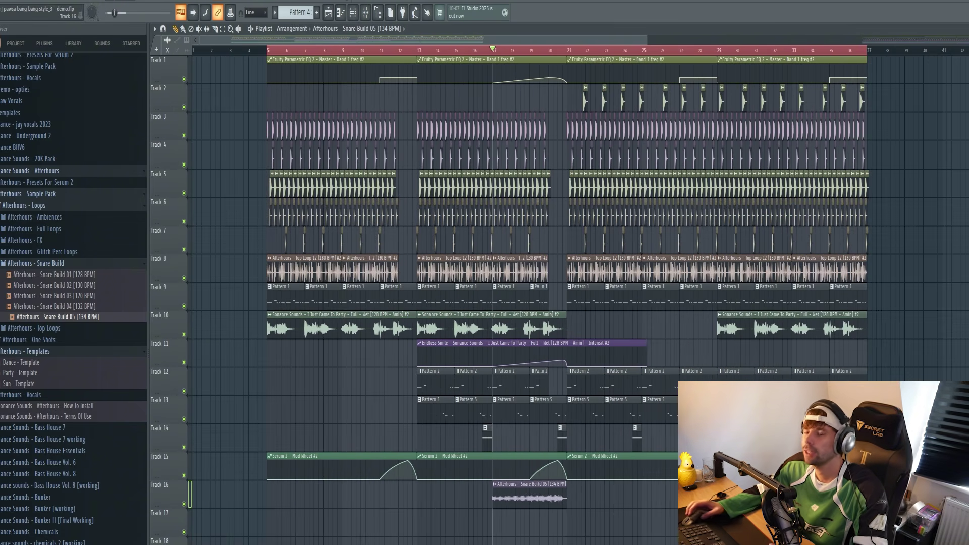